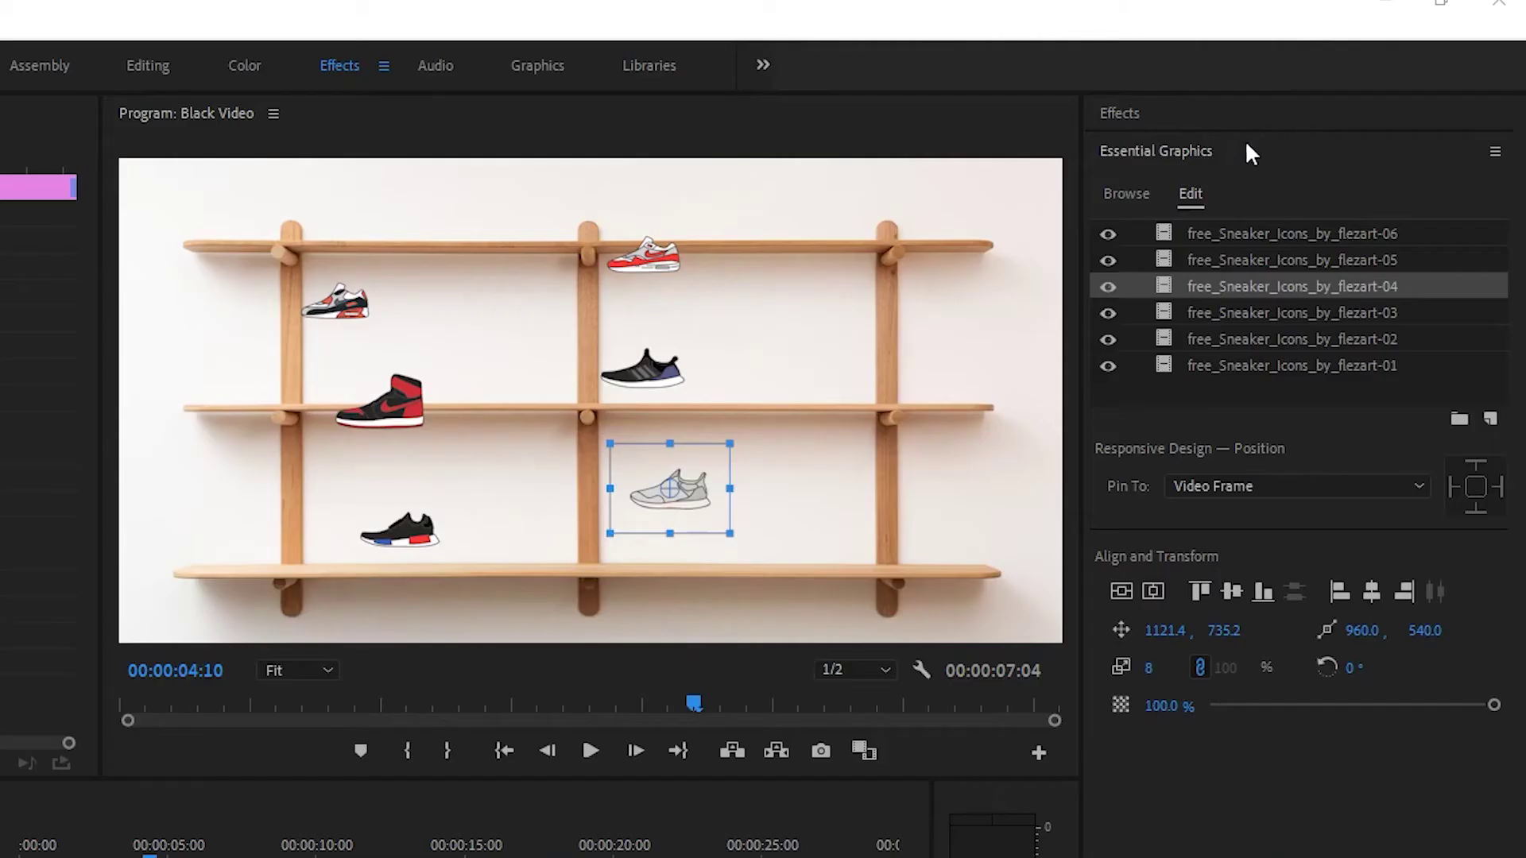
# Add the sneaker images to the graphic as new image layers
pyautogui.click(1232, 143)
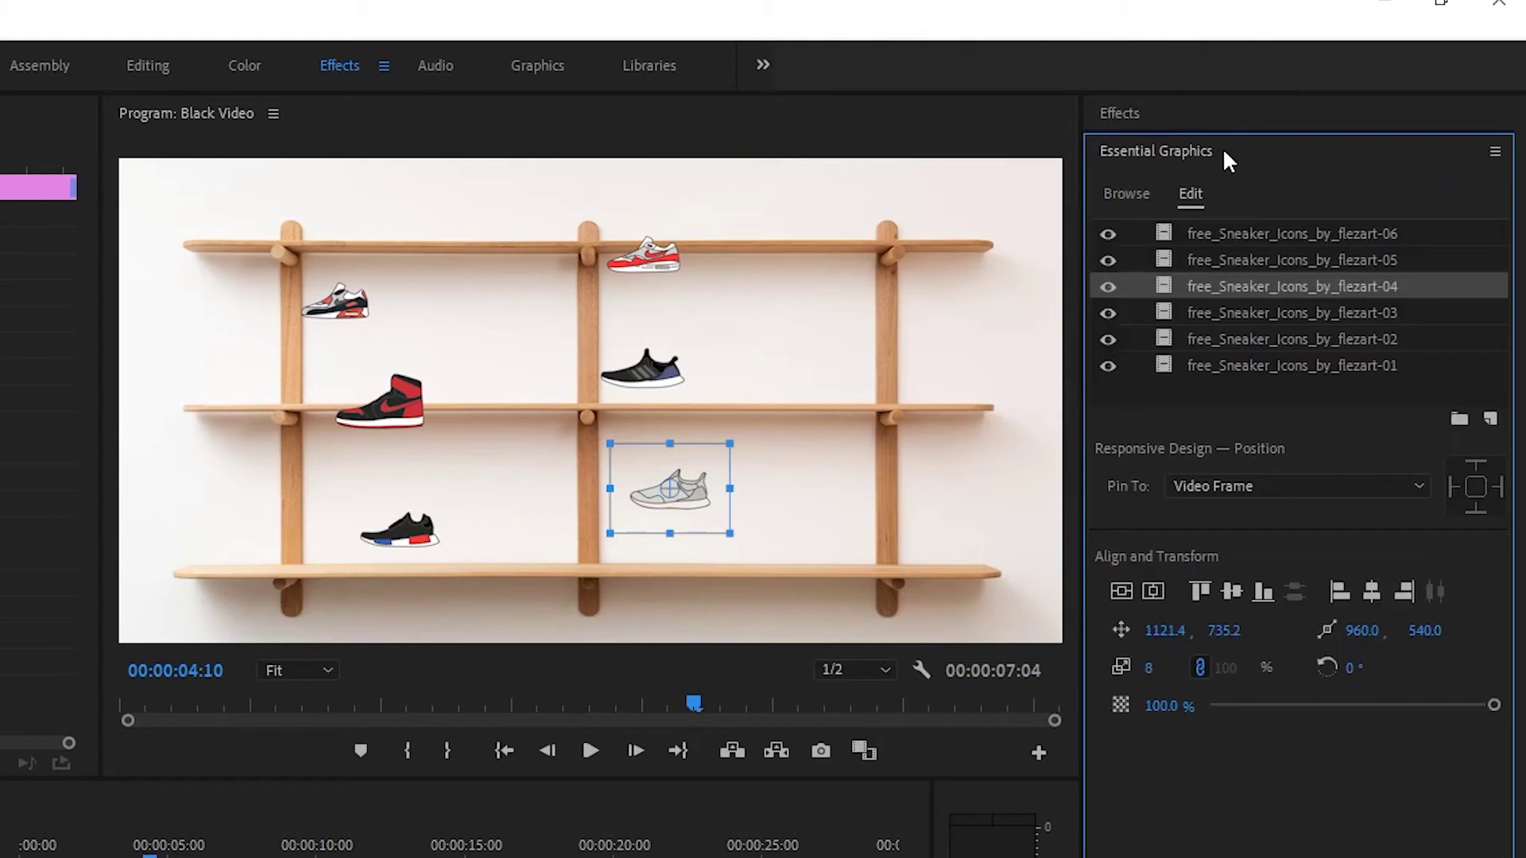
pyautogui.click(1490, 419)
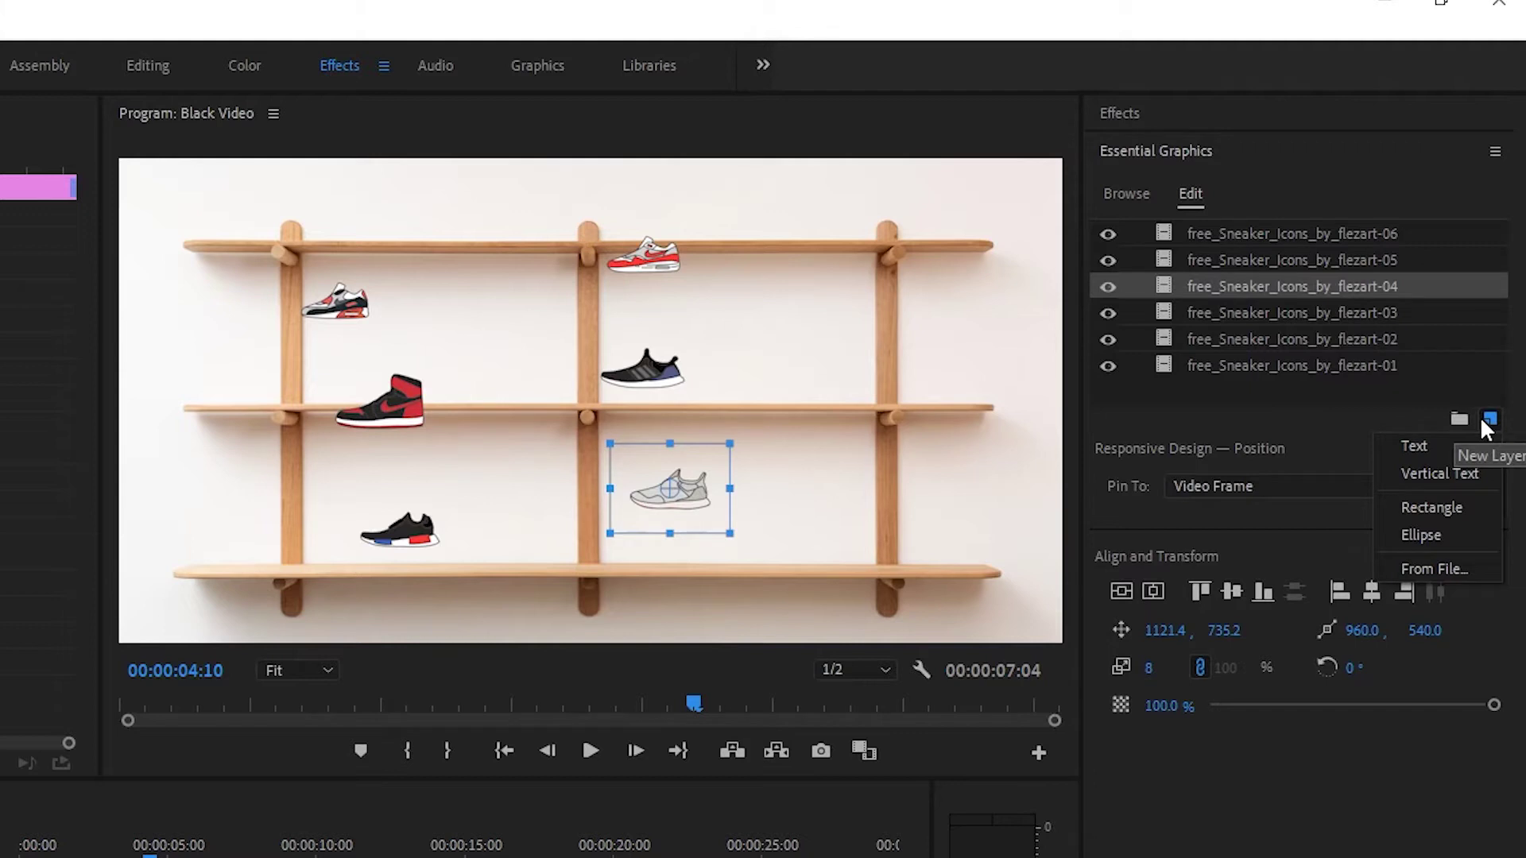
pyautogui.click(1235, 147)
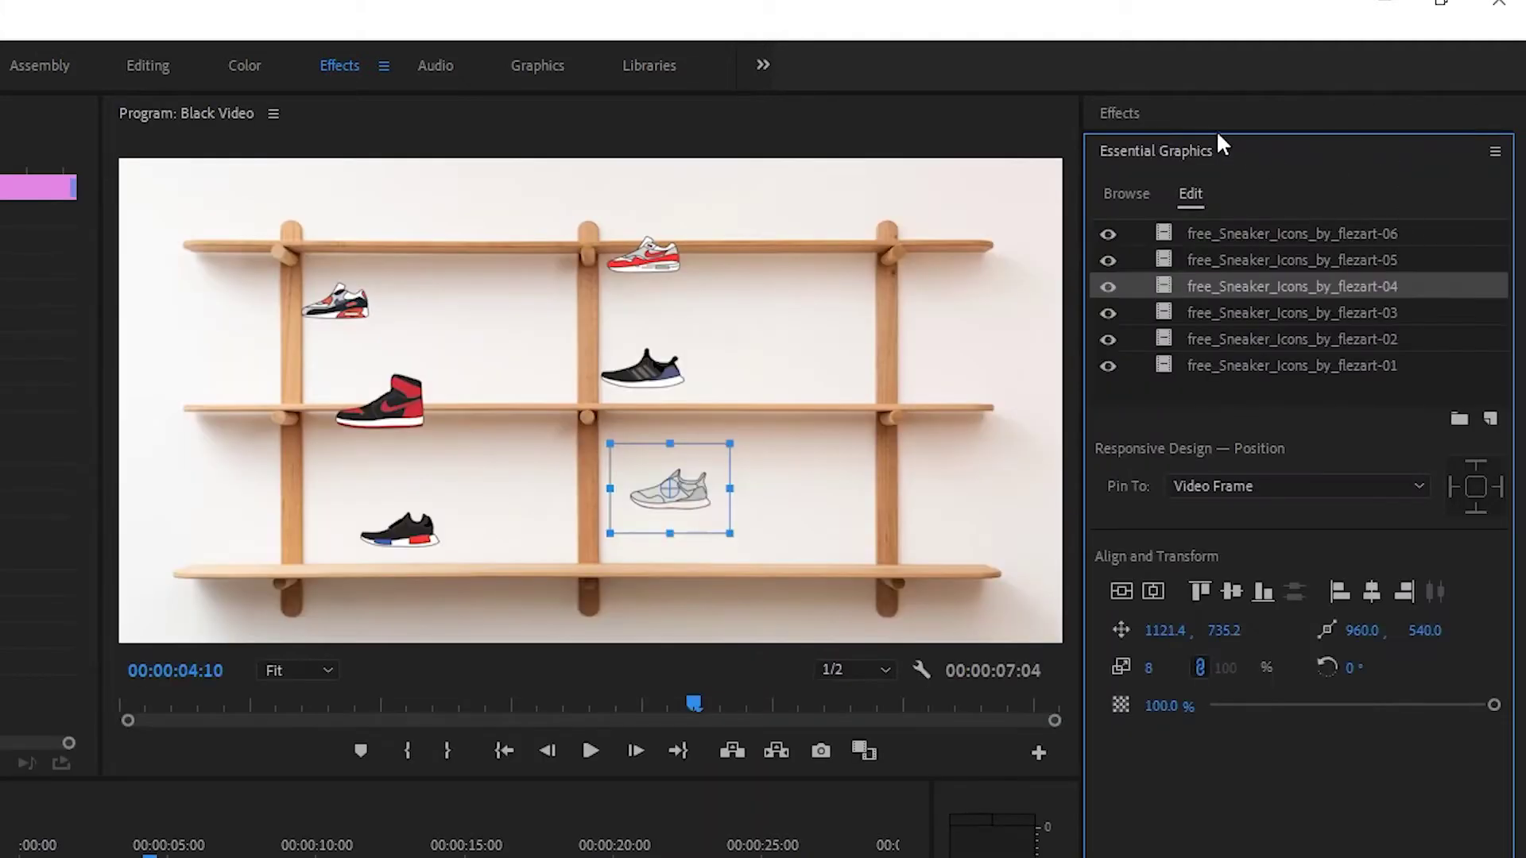
pyautogui.click(1491, 421)
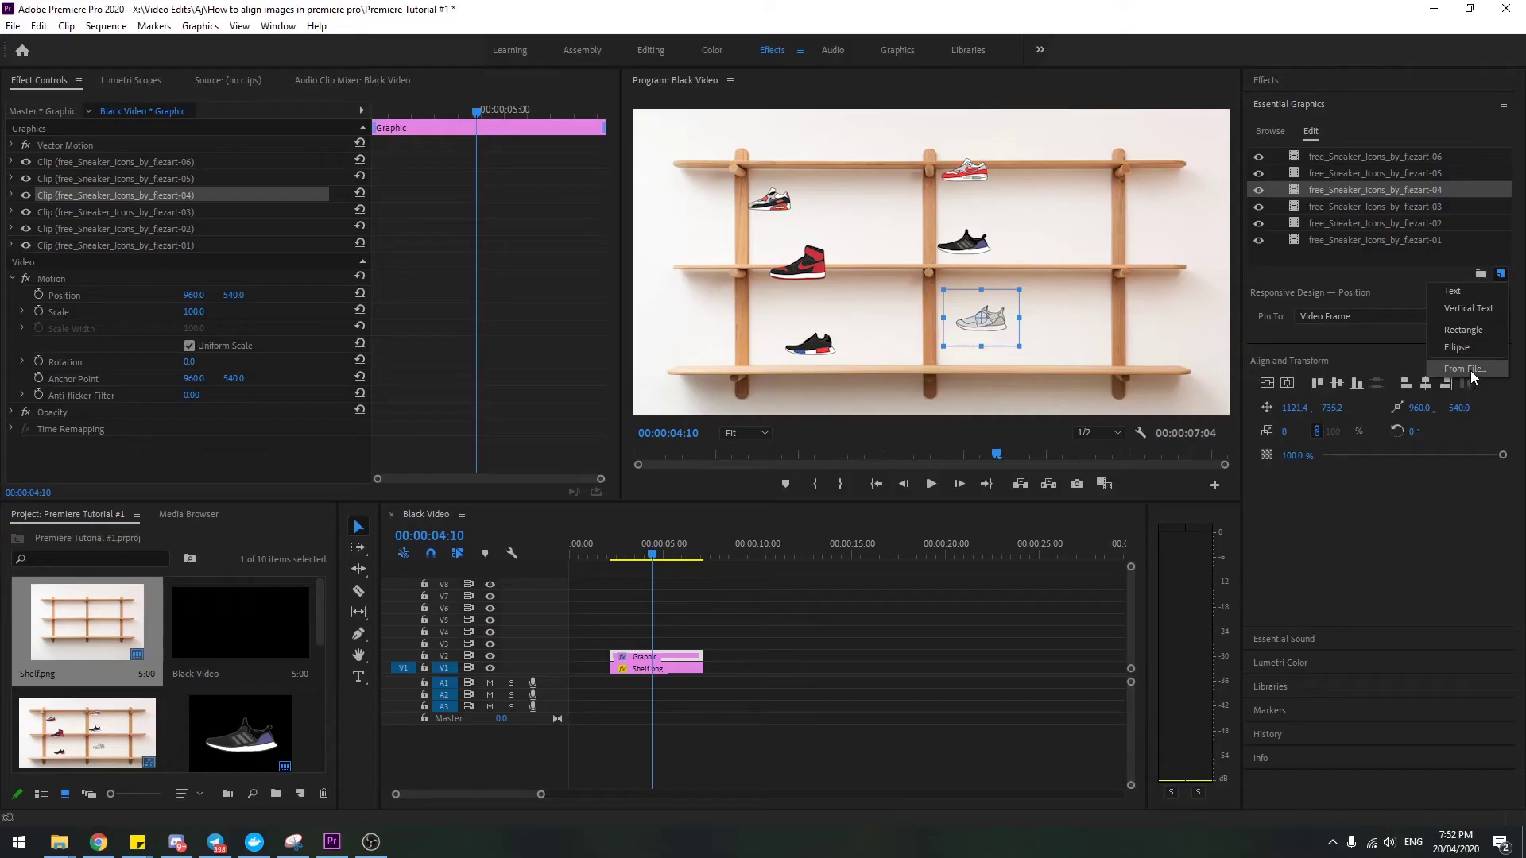
pyautogui.click(1434, 569)
pyautogui.click(186, 167)
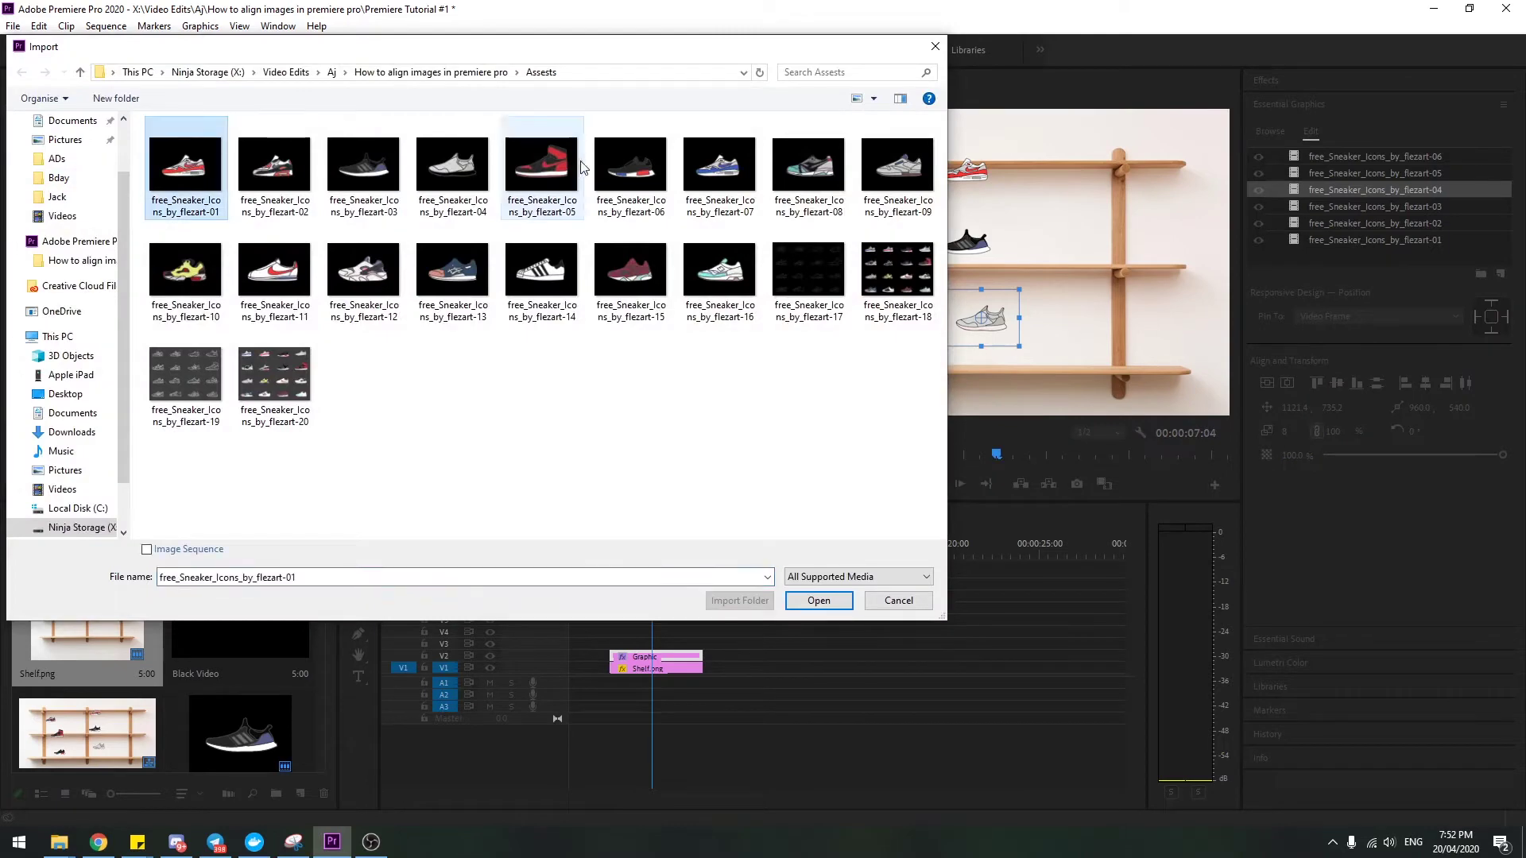
pyautogui.keyDown('shift'); pyautogui.click(629, 167); pyautogui.keyUp('shift')
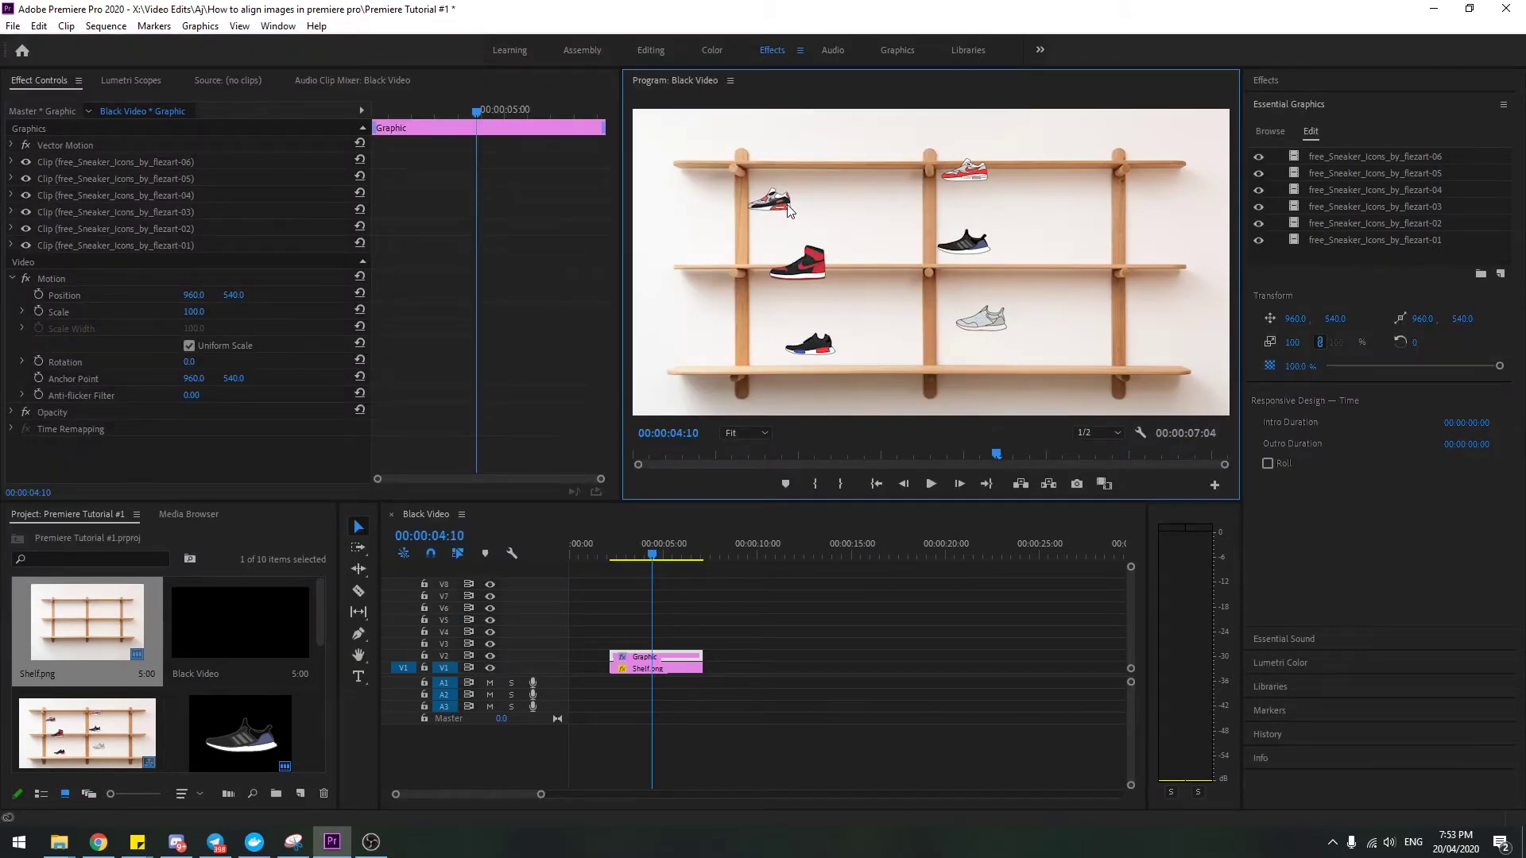
# Move the three left sneakers onto the top, middle and bottom shelves in one column
pyautogui.click(793, 210)
pyautogui.moveTo(786, 208); pyautogui.dragTo(781, 181)
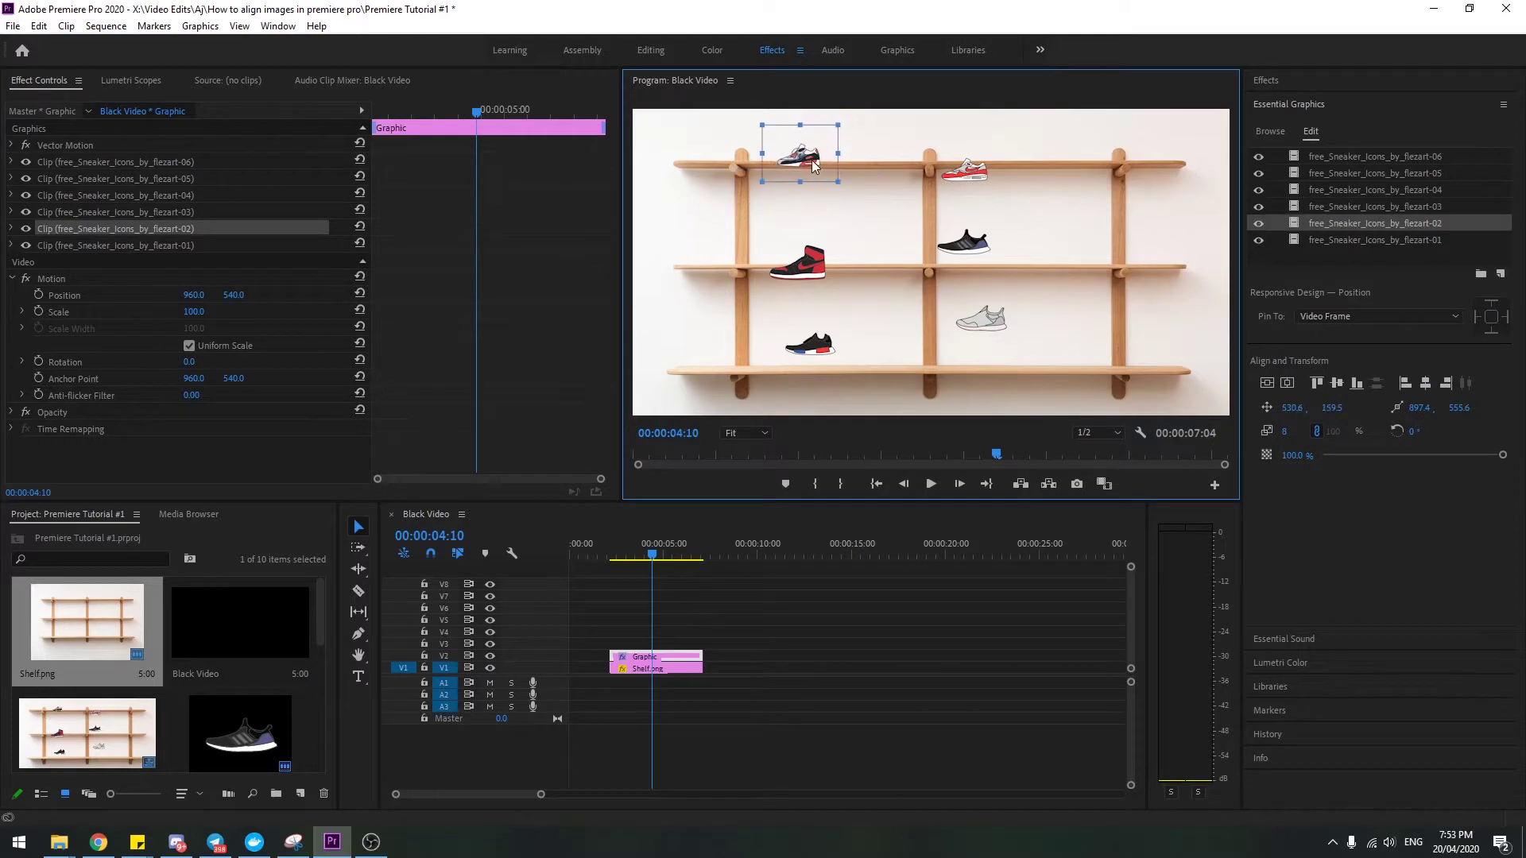
pyautogui.click(800, 262)
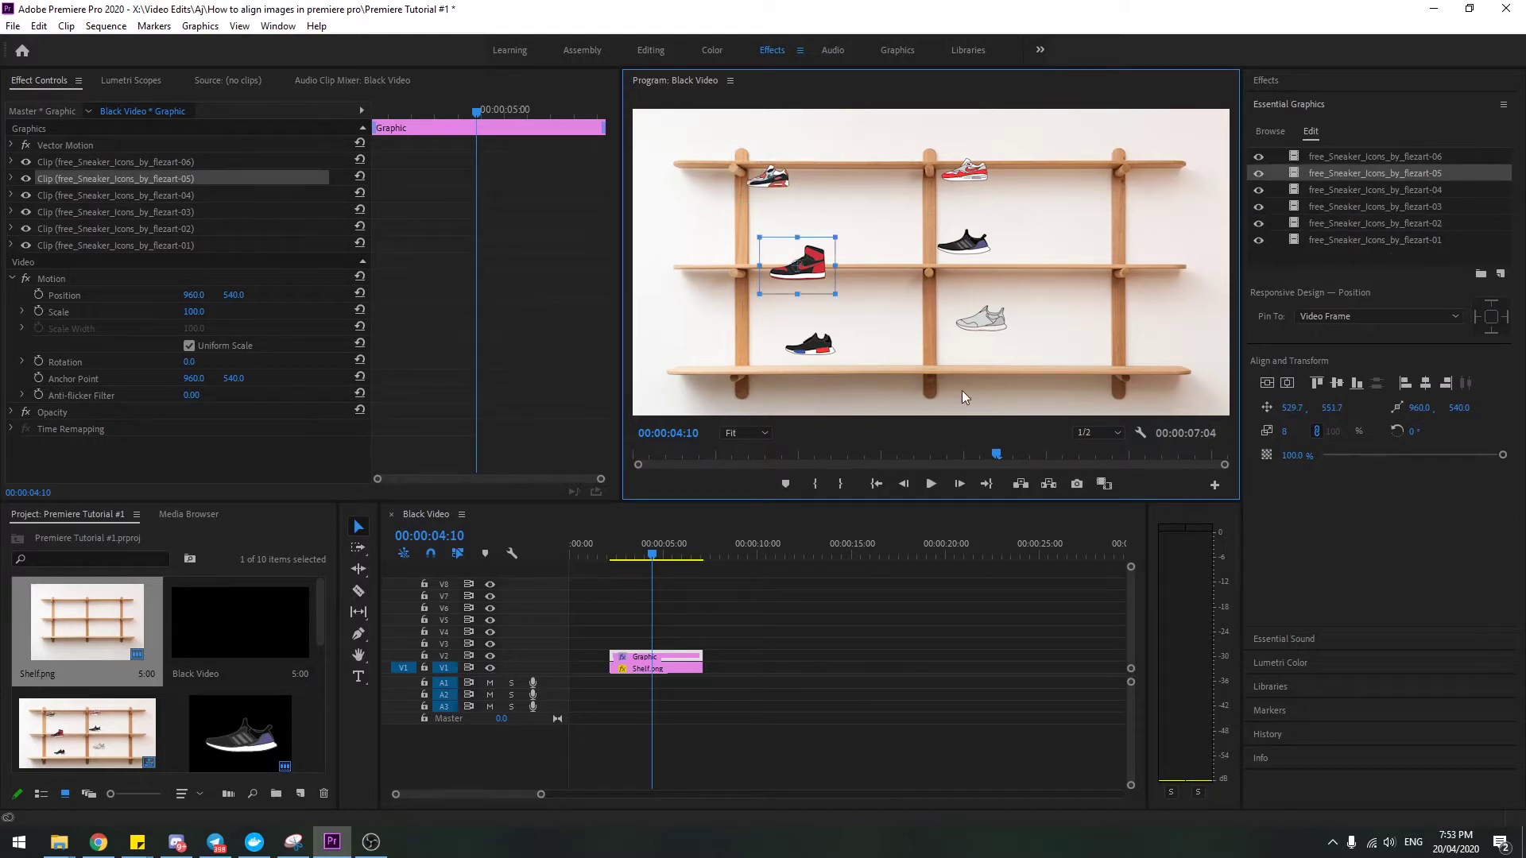
pyautogui.click(786, 185)
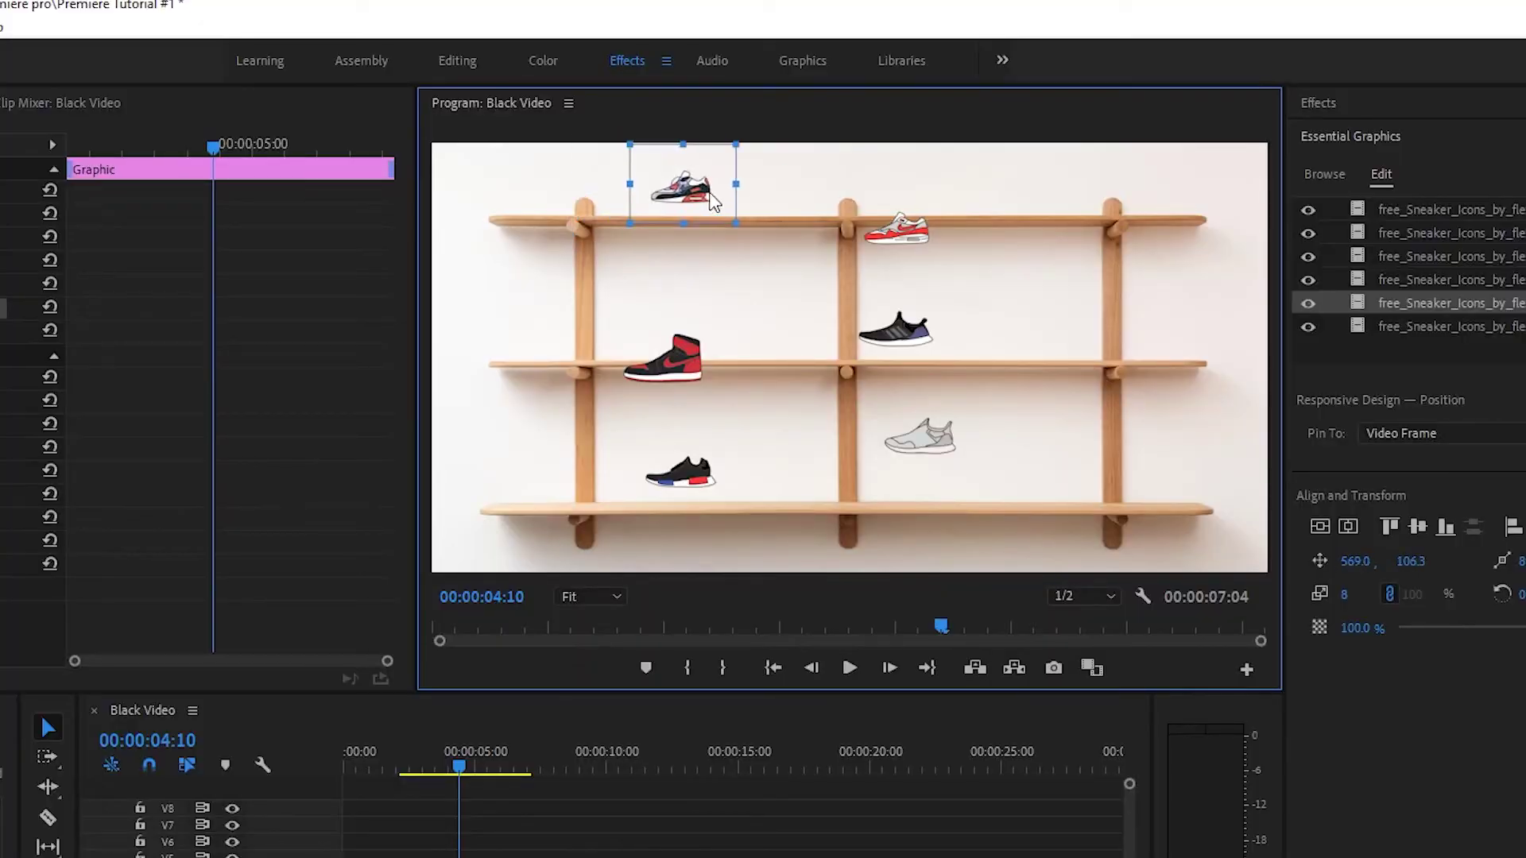
pyautogui.moveTo(712, 203); pyautogui.dragTo(723, 203)
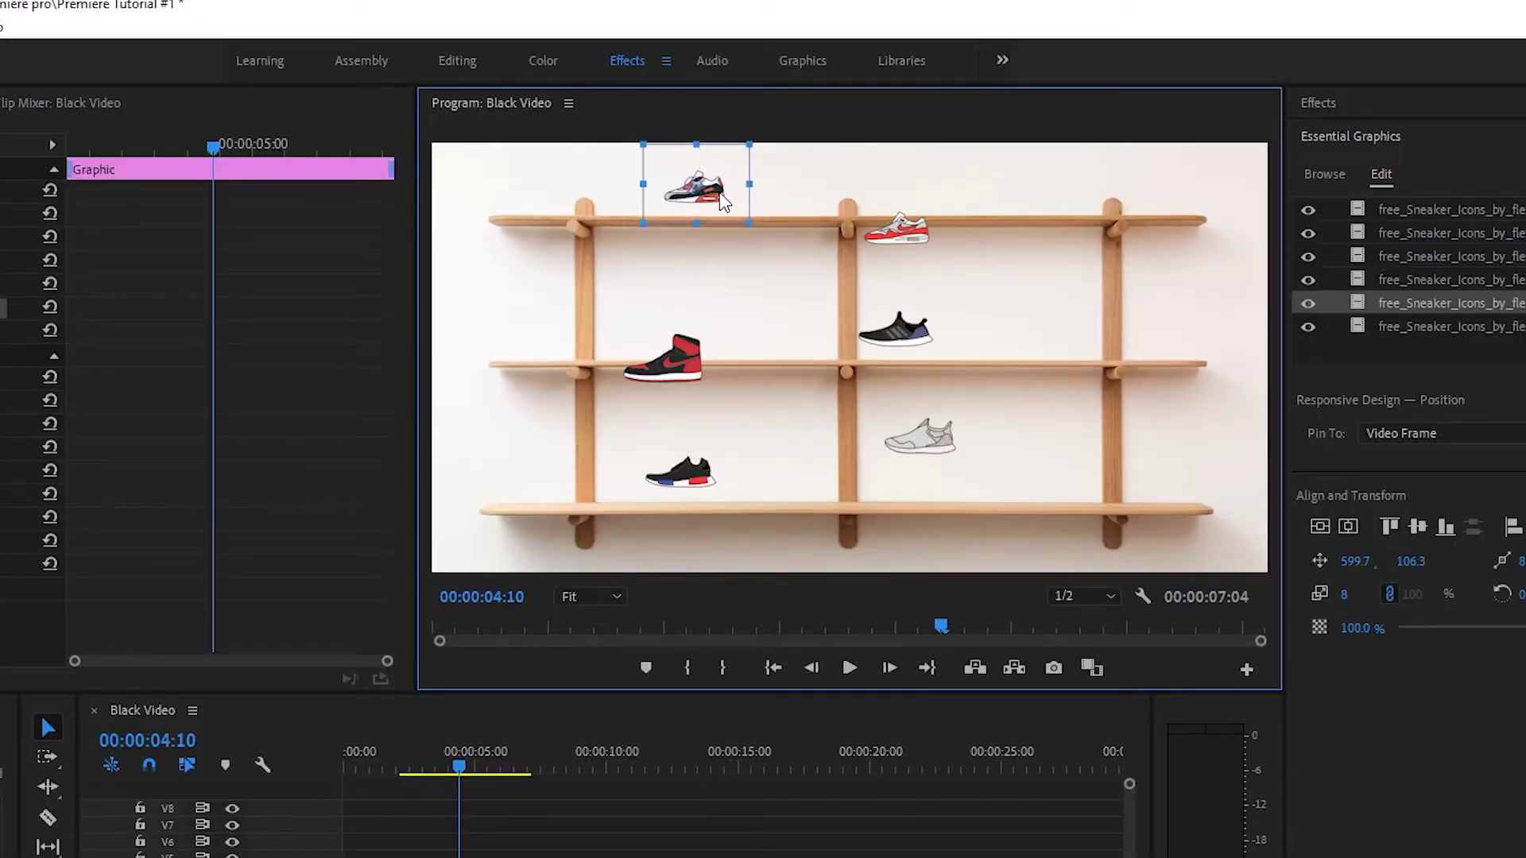
pyautogui.click(692, 372)
pyautogui.moveTo(695, 367); pyautogui.dragTo(731, 341)
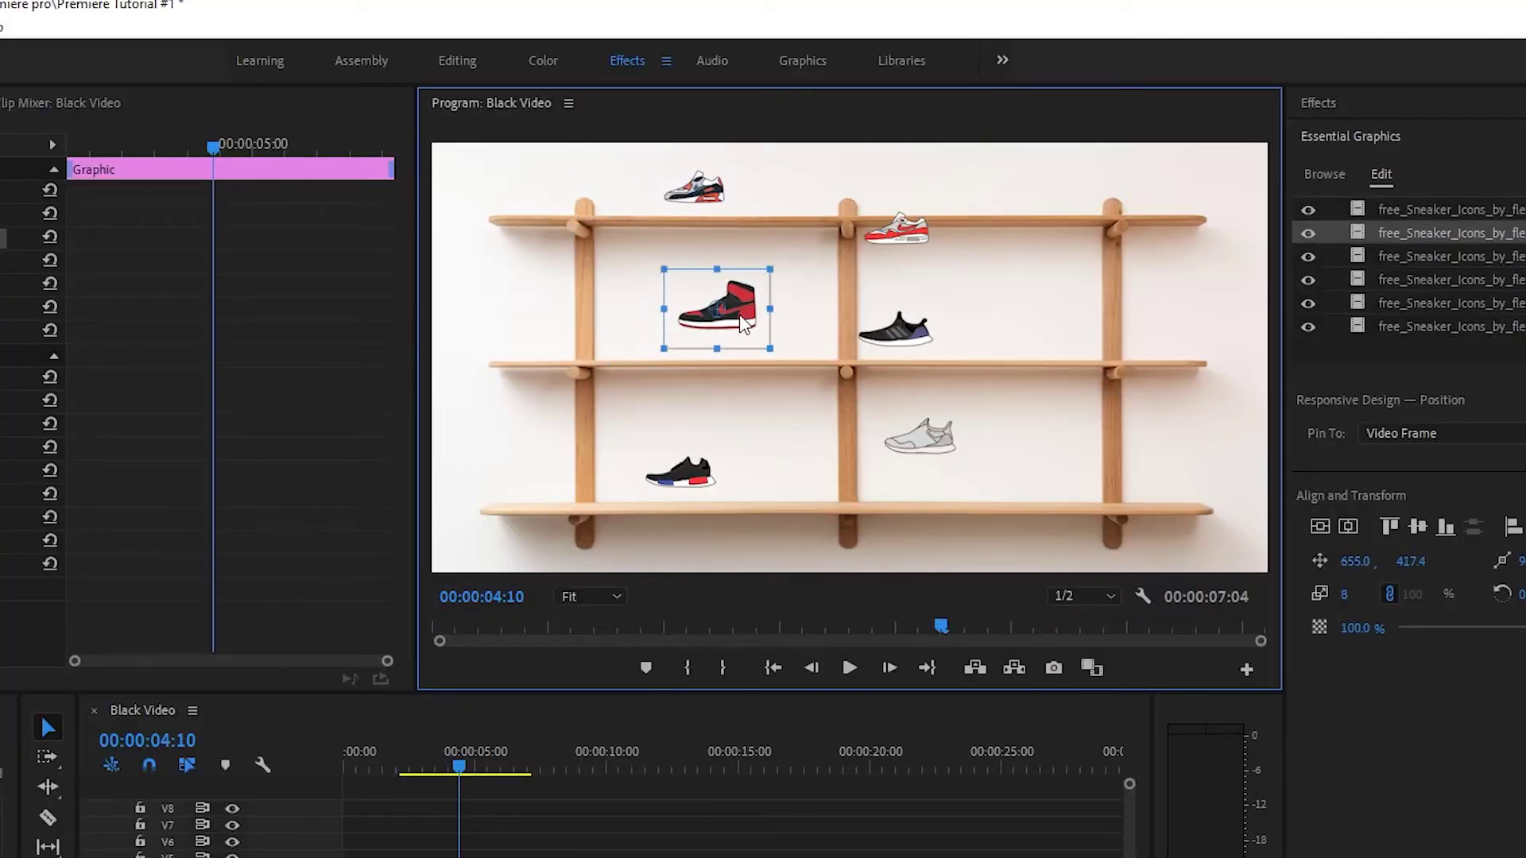
pyautogui.click(686, 483)
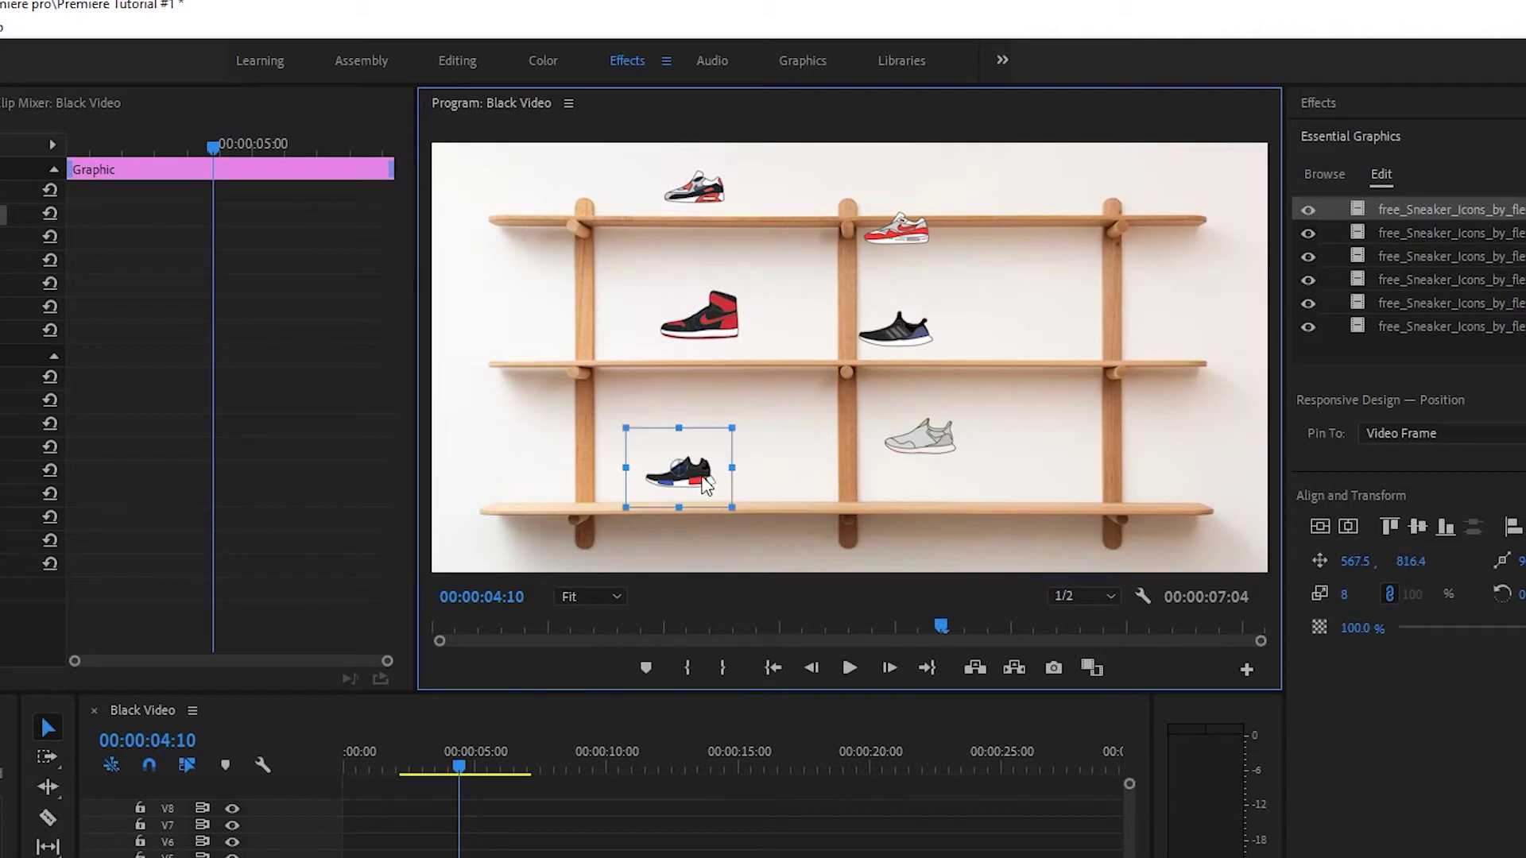
pyautogui.moveTo(707, 482); pyautogui.dragTo(731, 484)
# Line up the red, black and grey right sneakers in a column and toggle monitor snapping
pyautogui.click(931, 235)
pyautogui.moveTo(931, 235); pyautogui.dragTo(996, 191)
pyautogui.click(930, 340)
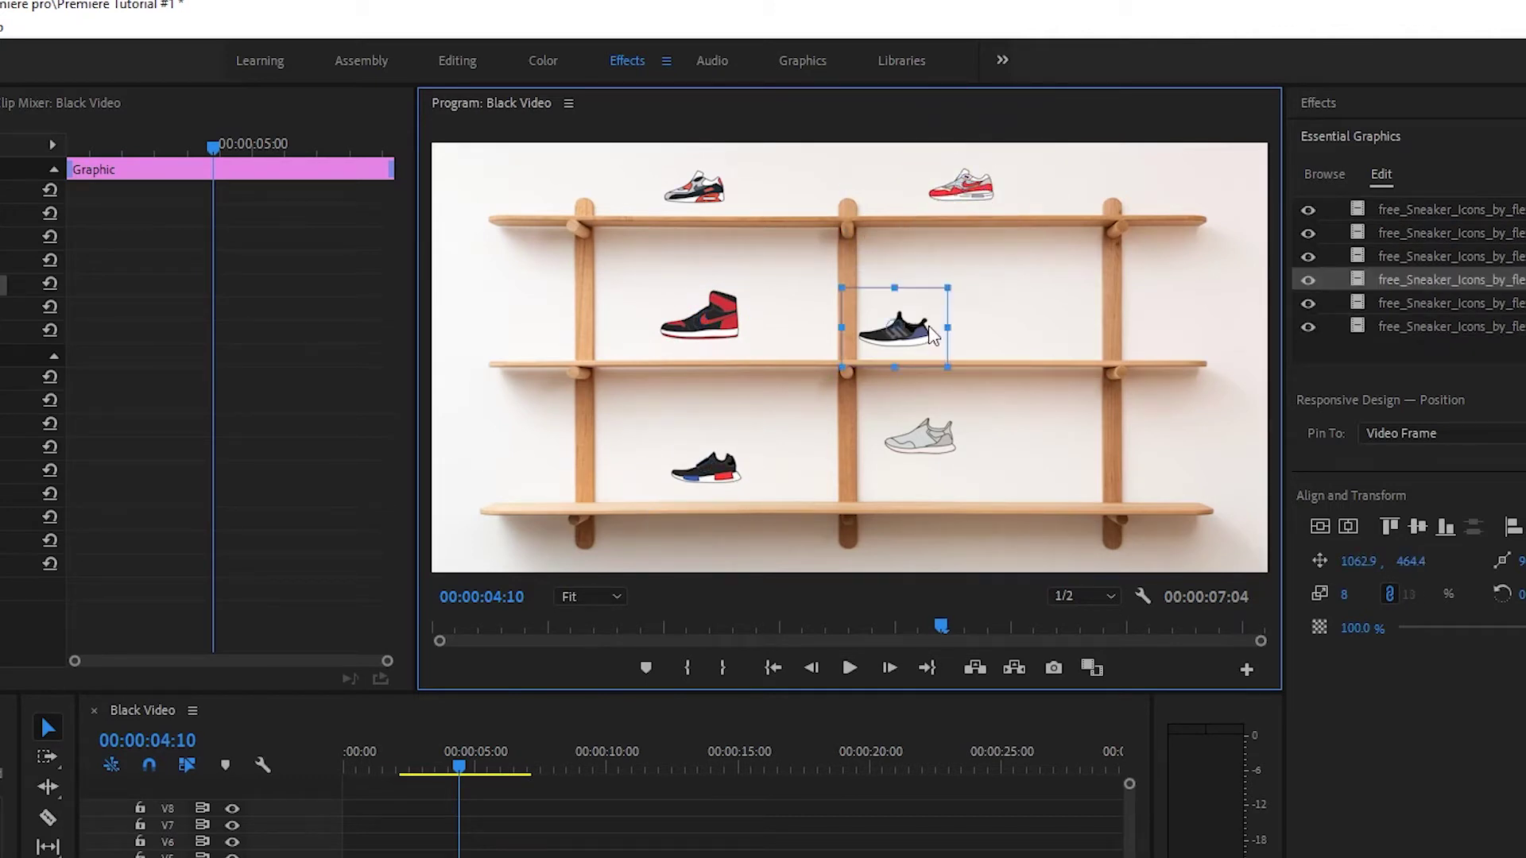
pyautogui.moveTo(929, 340); pyautogui.dragTo(1005, 338)
pyautogui.click(948, 439)
pyautogui.moveTo(948, 439); pyautogui.dragTo(1006, 464)
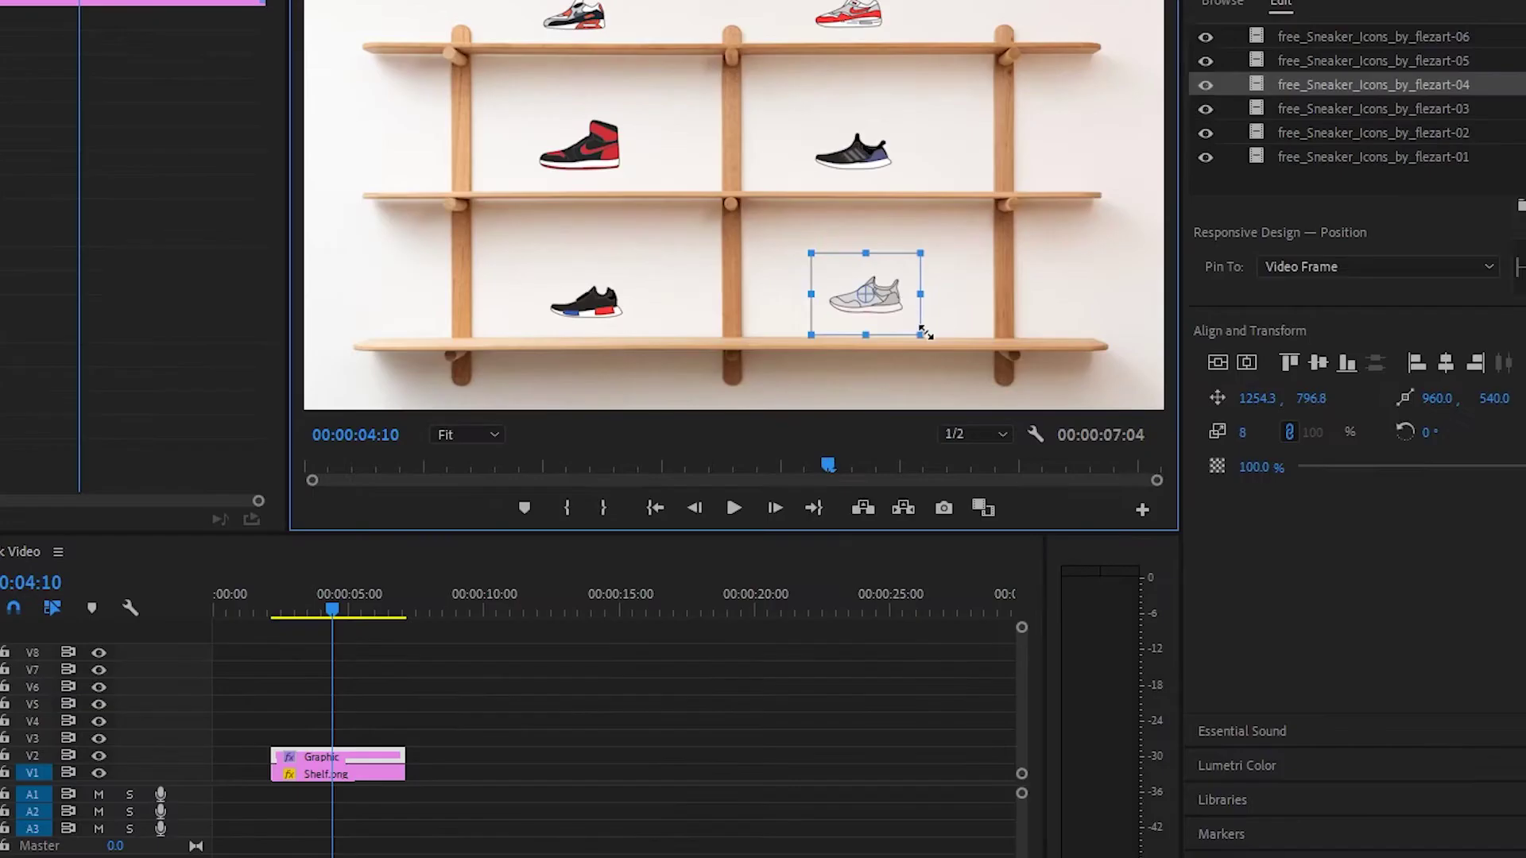
pyautogui.click(1036, 432)
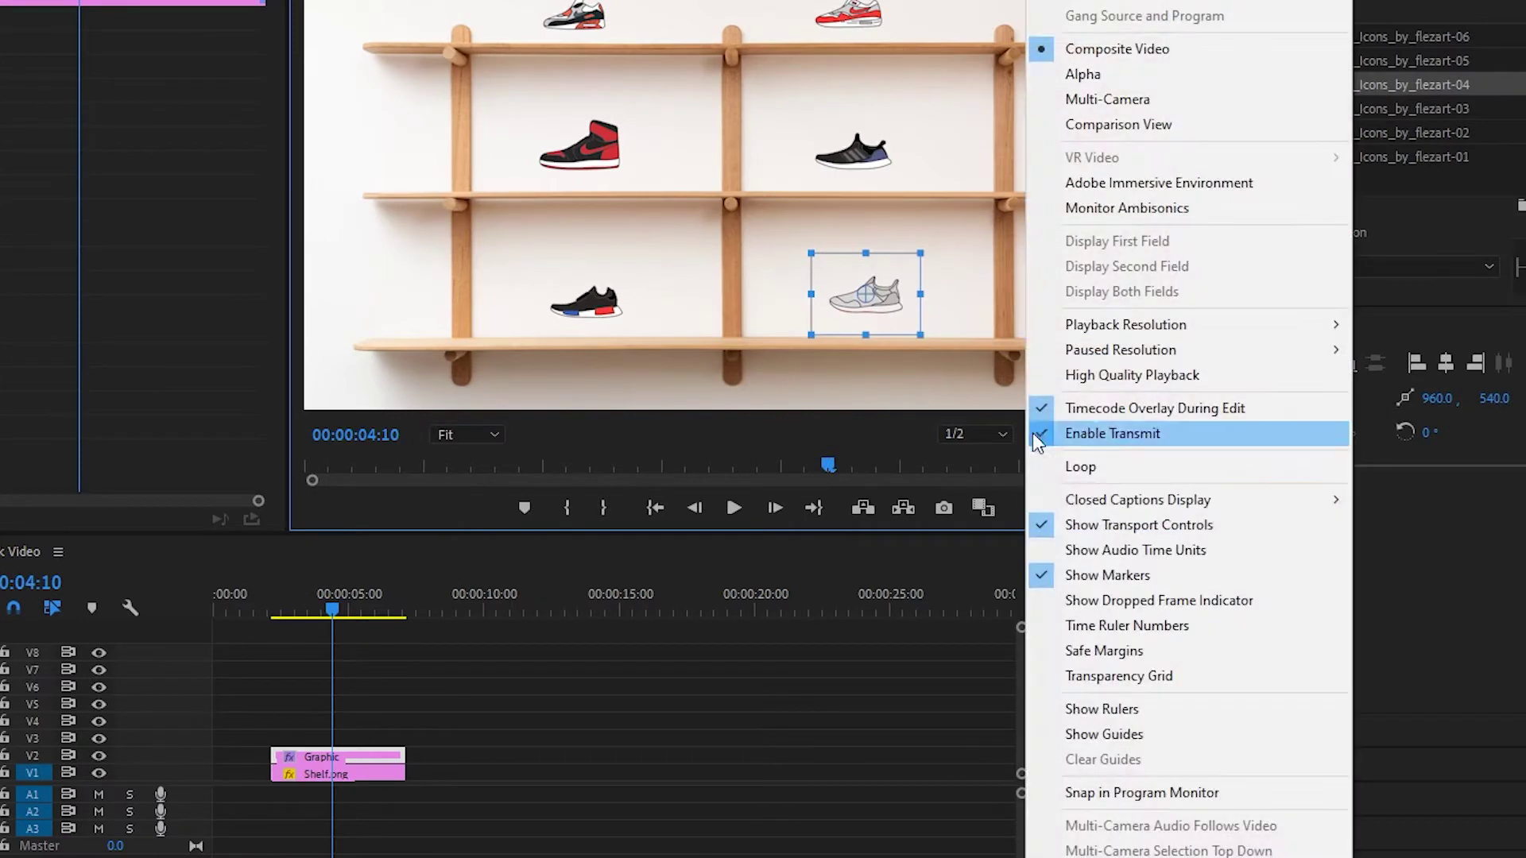
pyautogui.click(1139, 790)
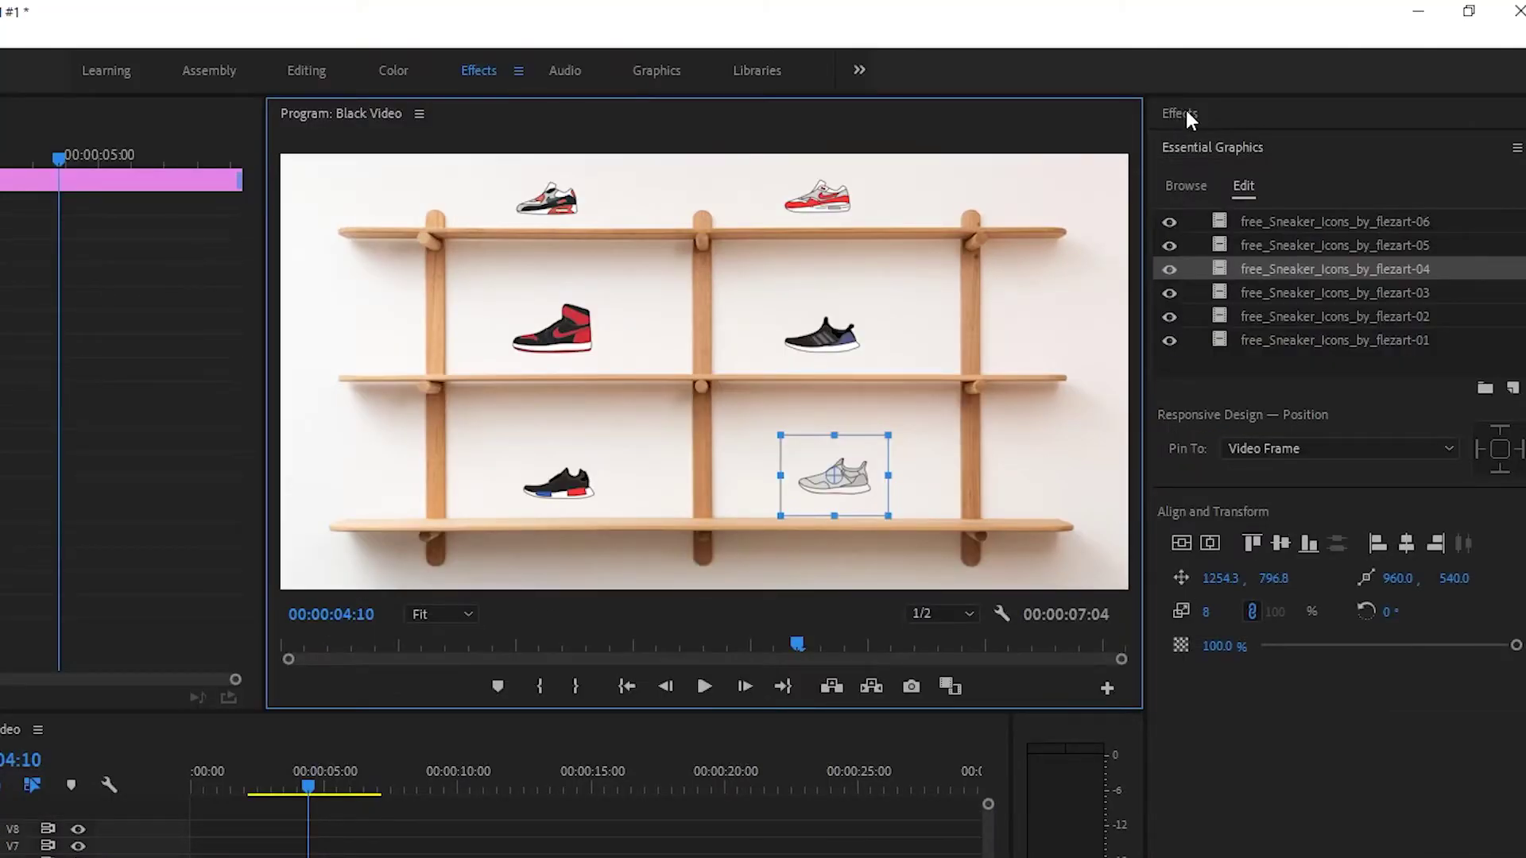
# Search the effects for 'grid' and select the Generate > Grid effect
pyautogui.click(1185, 112)
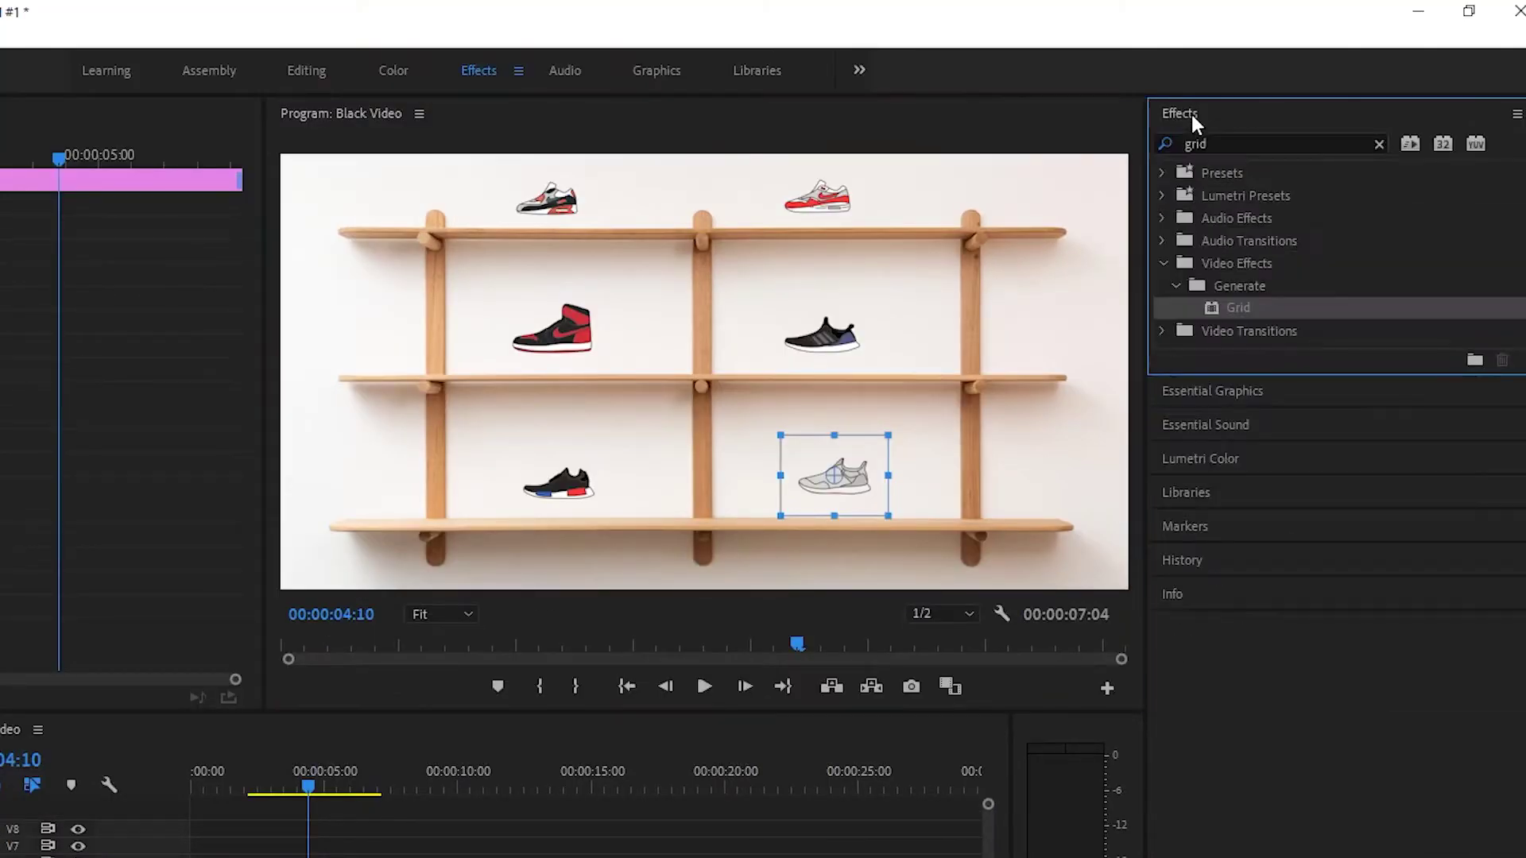
pyautogui.click(1227, 145)
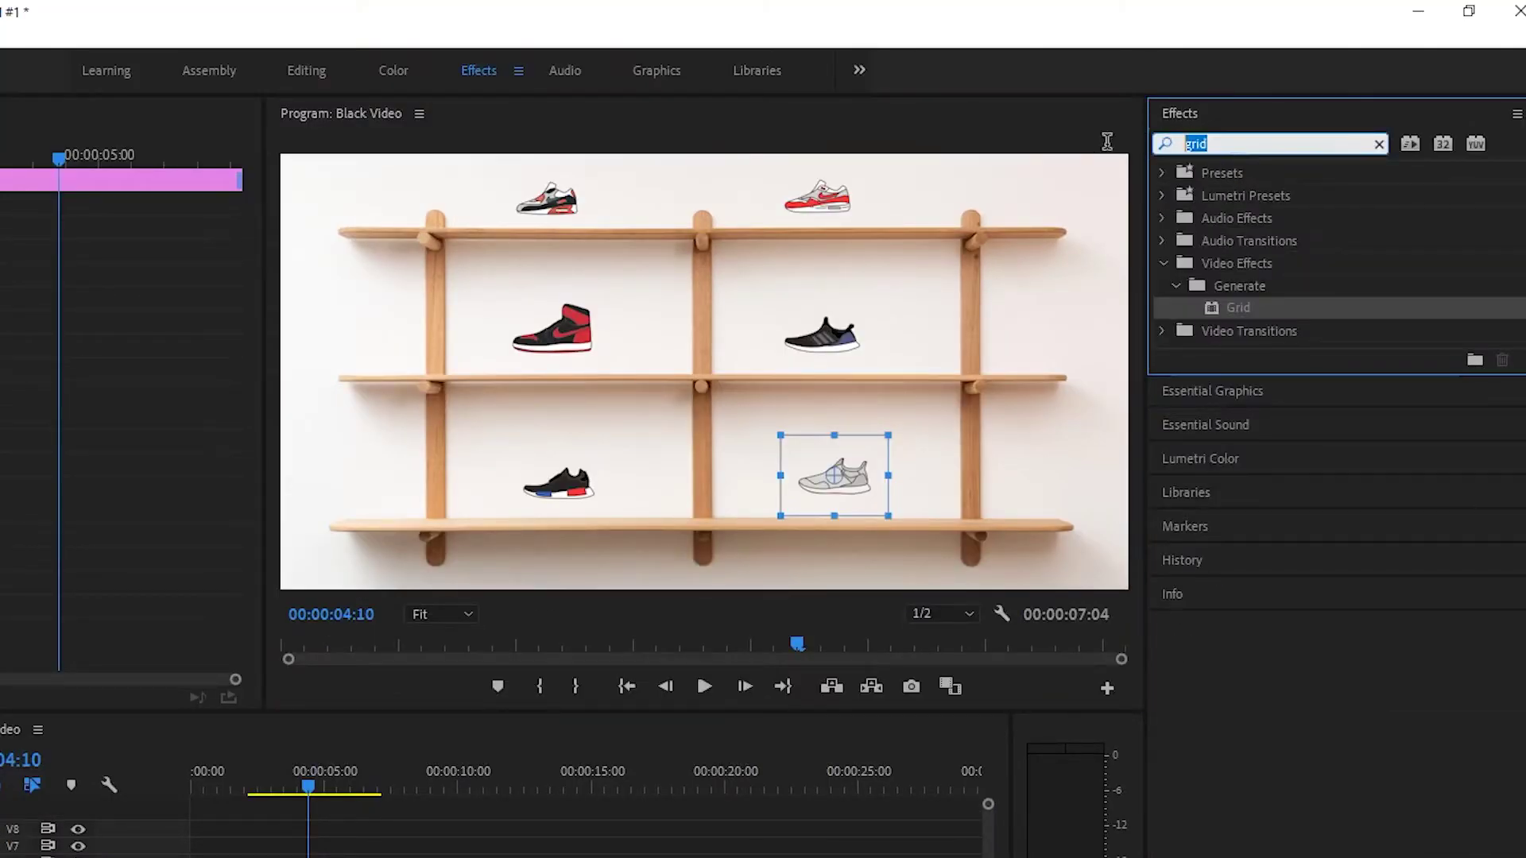
pyautogui.click(1247, 304)
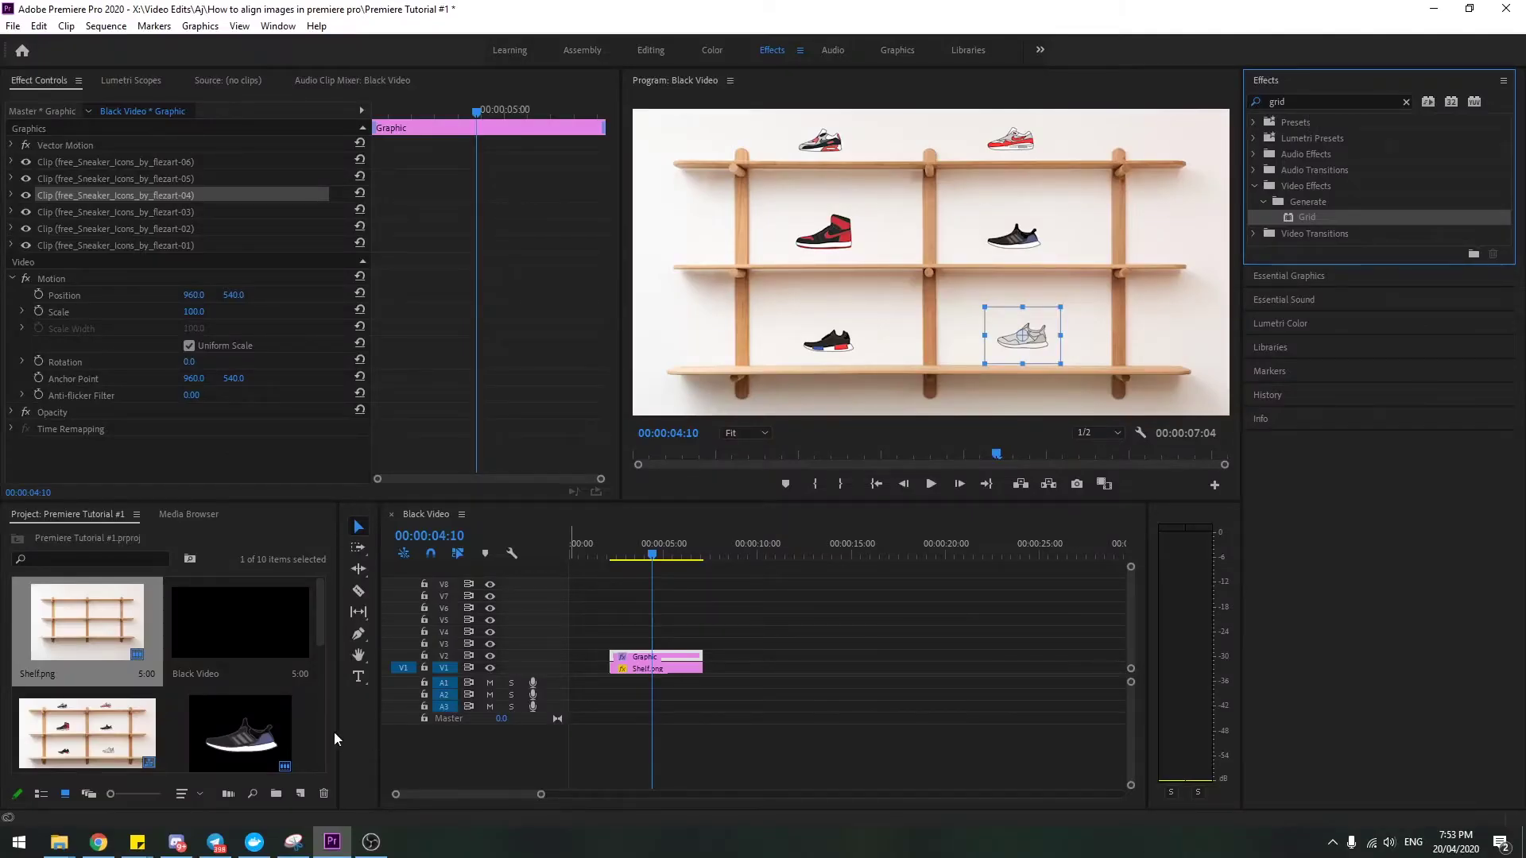
# Create a Transparent Video clip on track V3 and park the playhead at 00:00:04:05
pyautogui.click(304, 791)
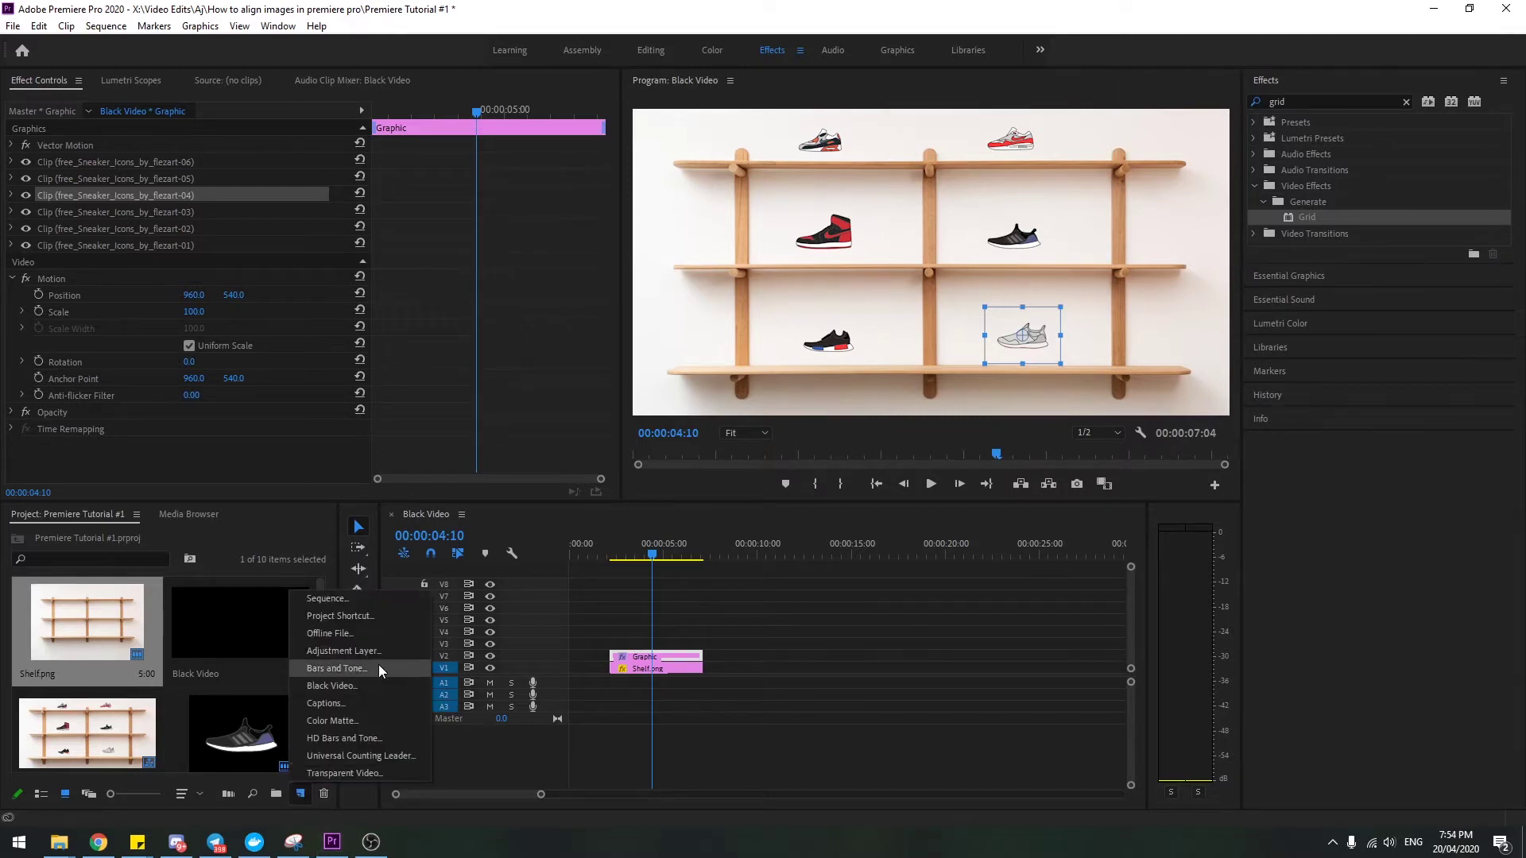
pyautogui.click(350, 773)
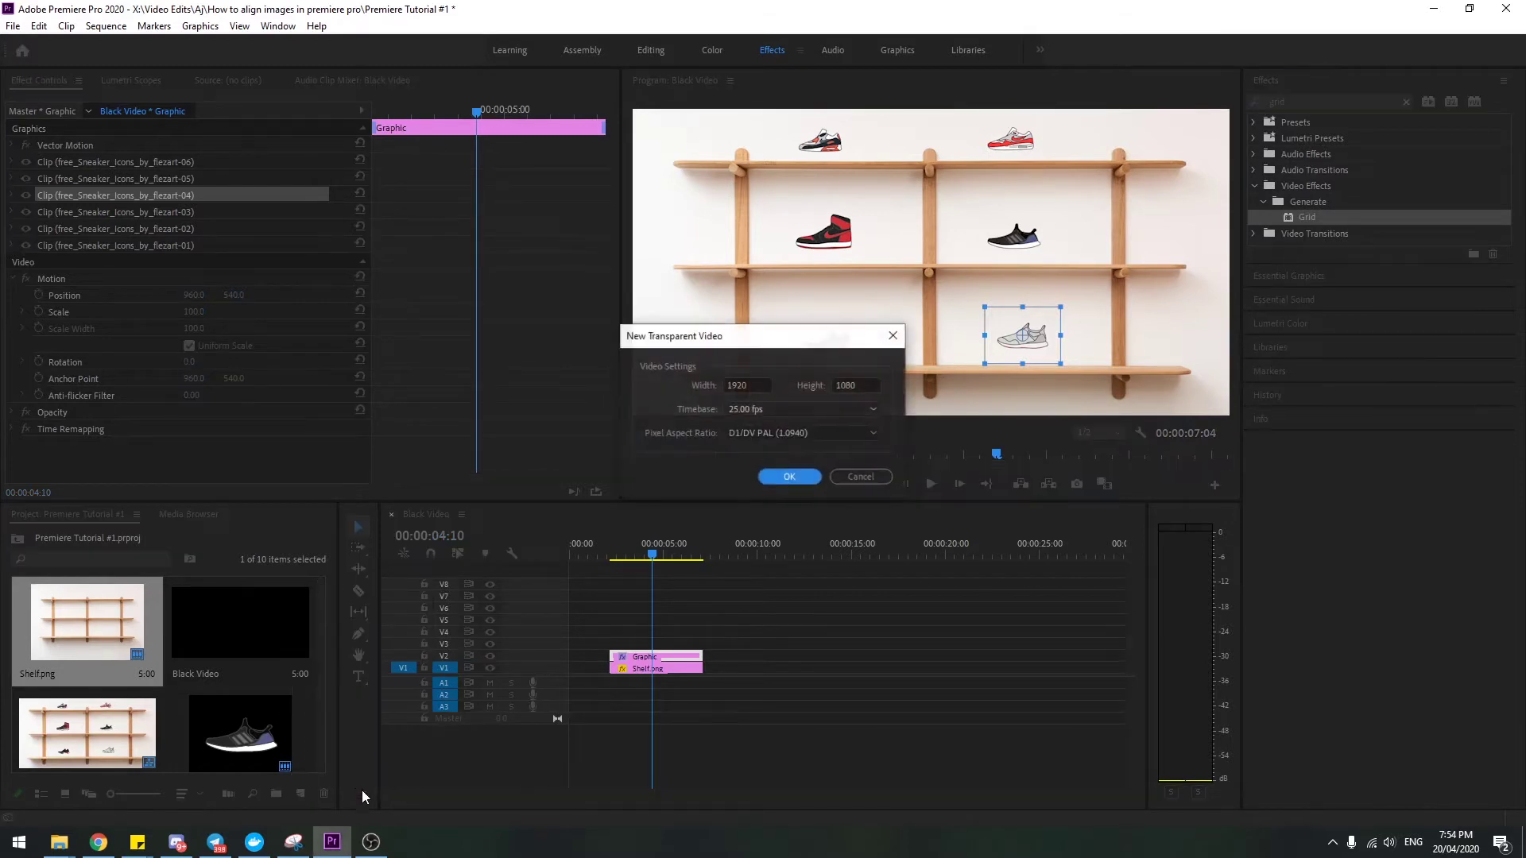
pyautogui.click(789, 477)
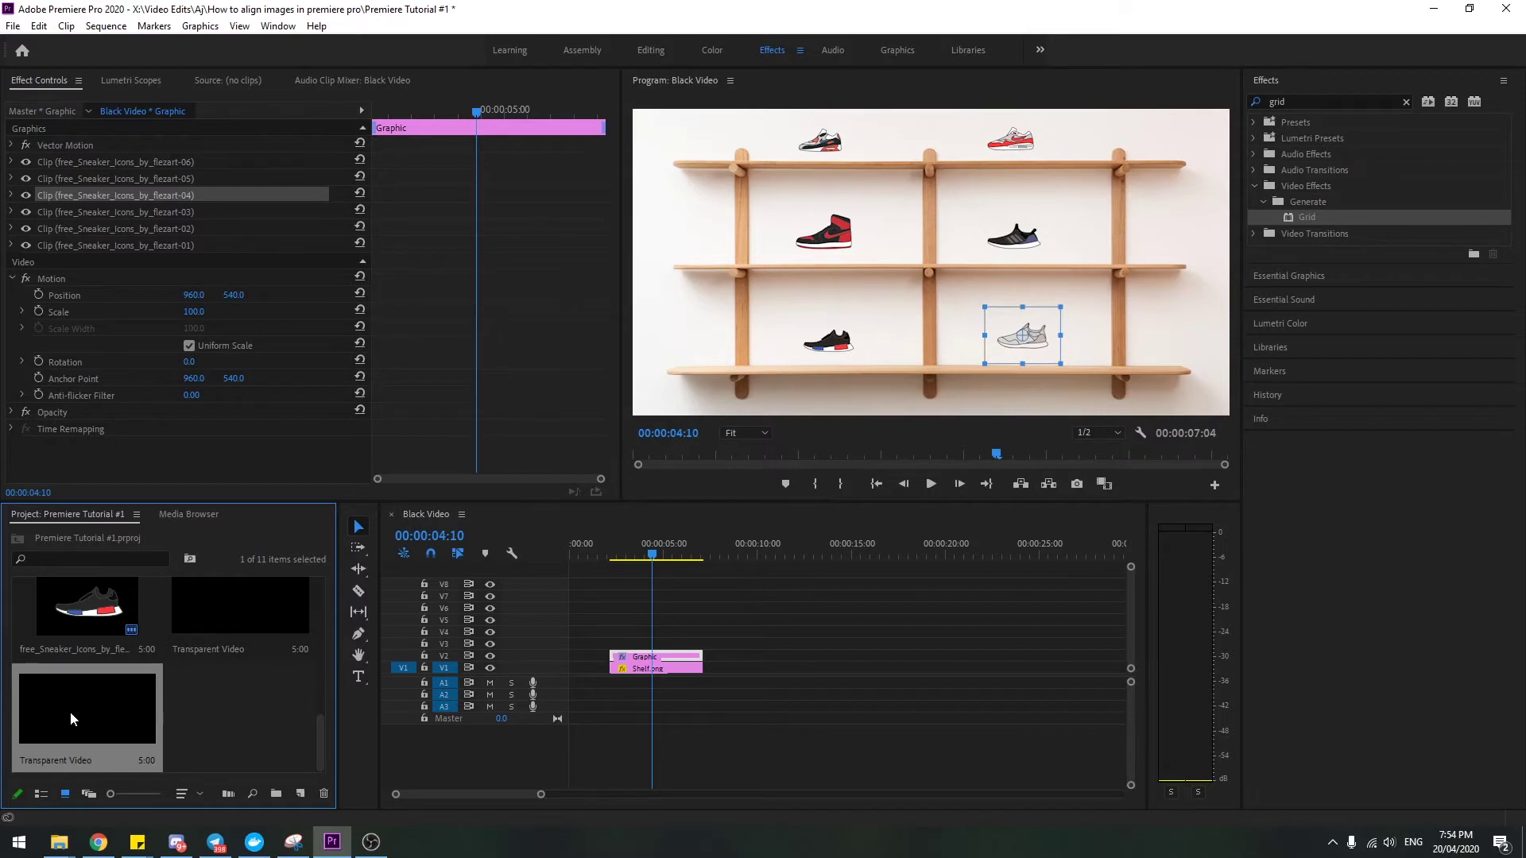
pyautogui.moveTo(69, 721); pyautogui.dragTo(612, 653)
pyautogui.moveTo(667, 559); pyautogui.dragTo(648, 558)
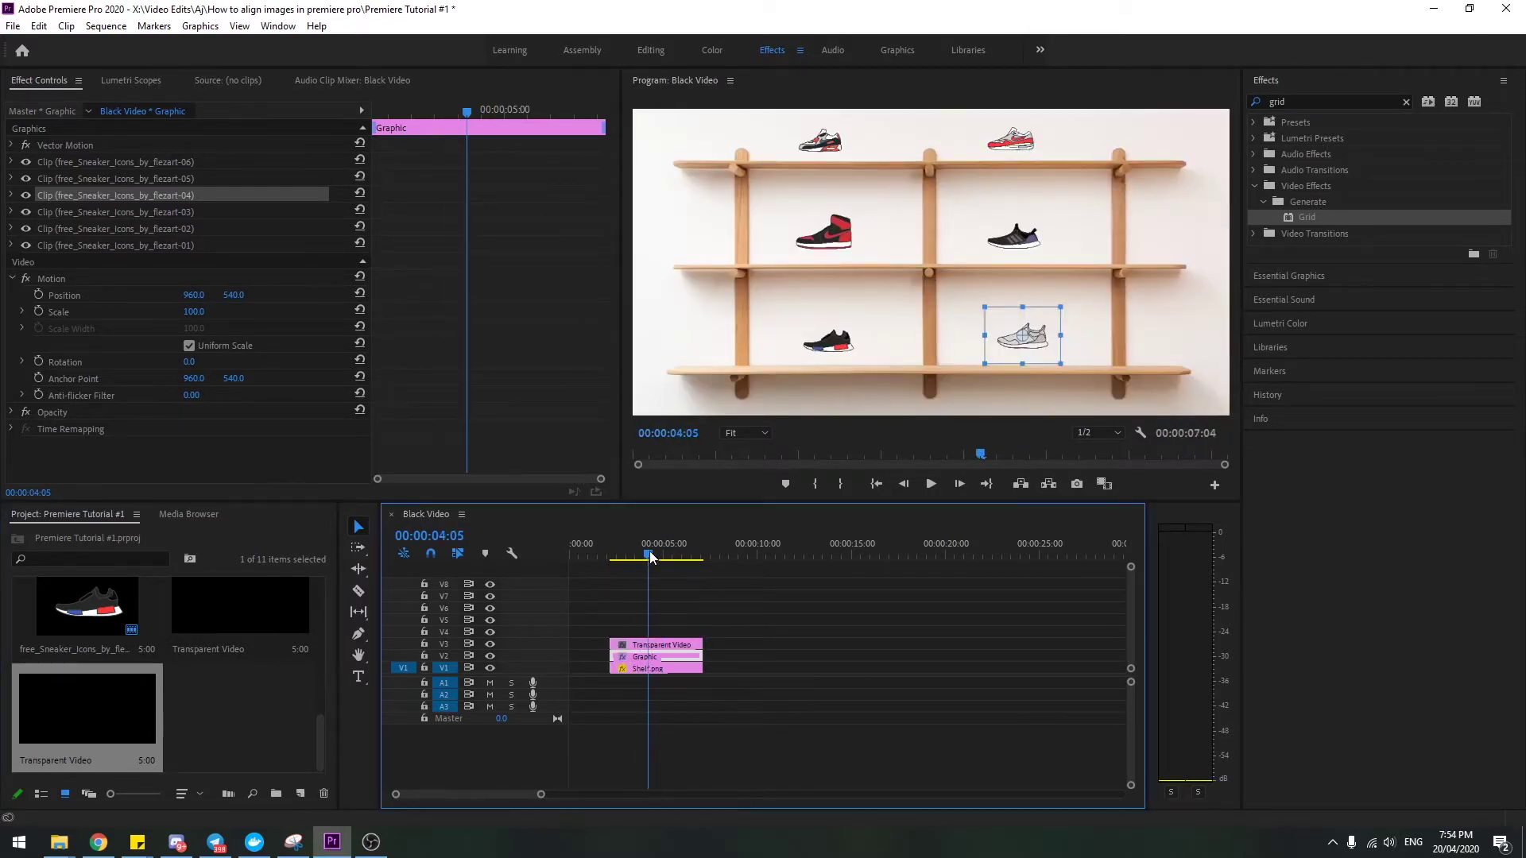
# Drop the Grid effect onto the selected Transparent Video clip to overlay white grid lines
pyautogui.click(649, 642)
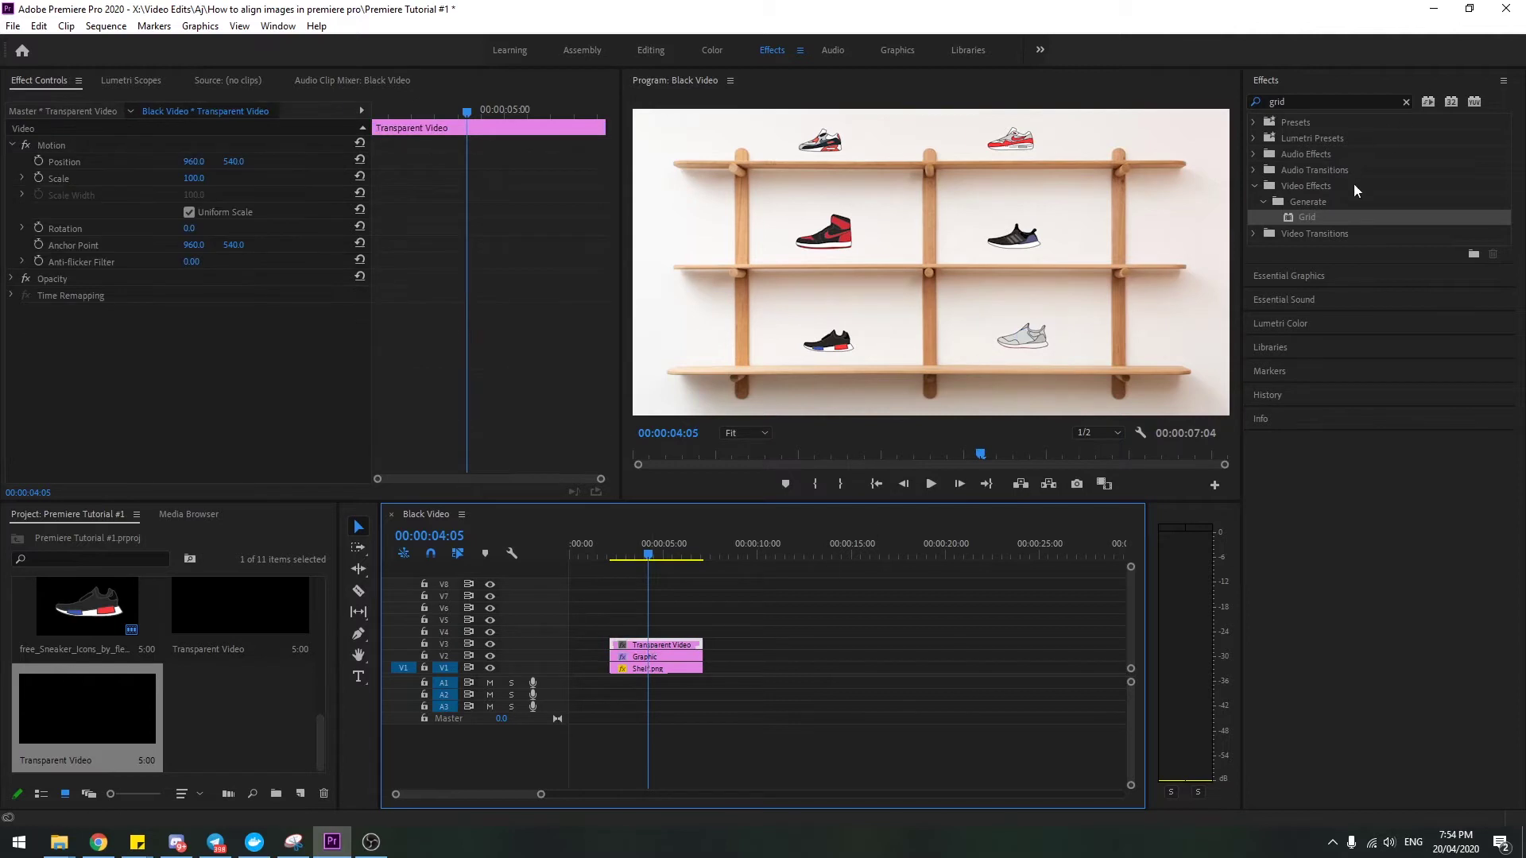
pyautogui.click(1318, 217)
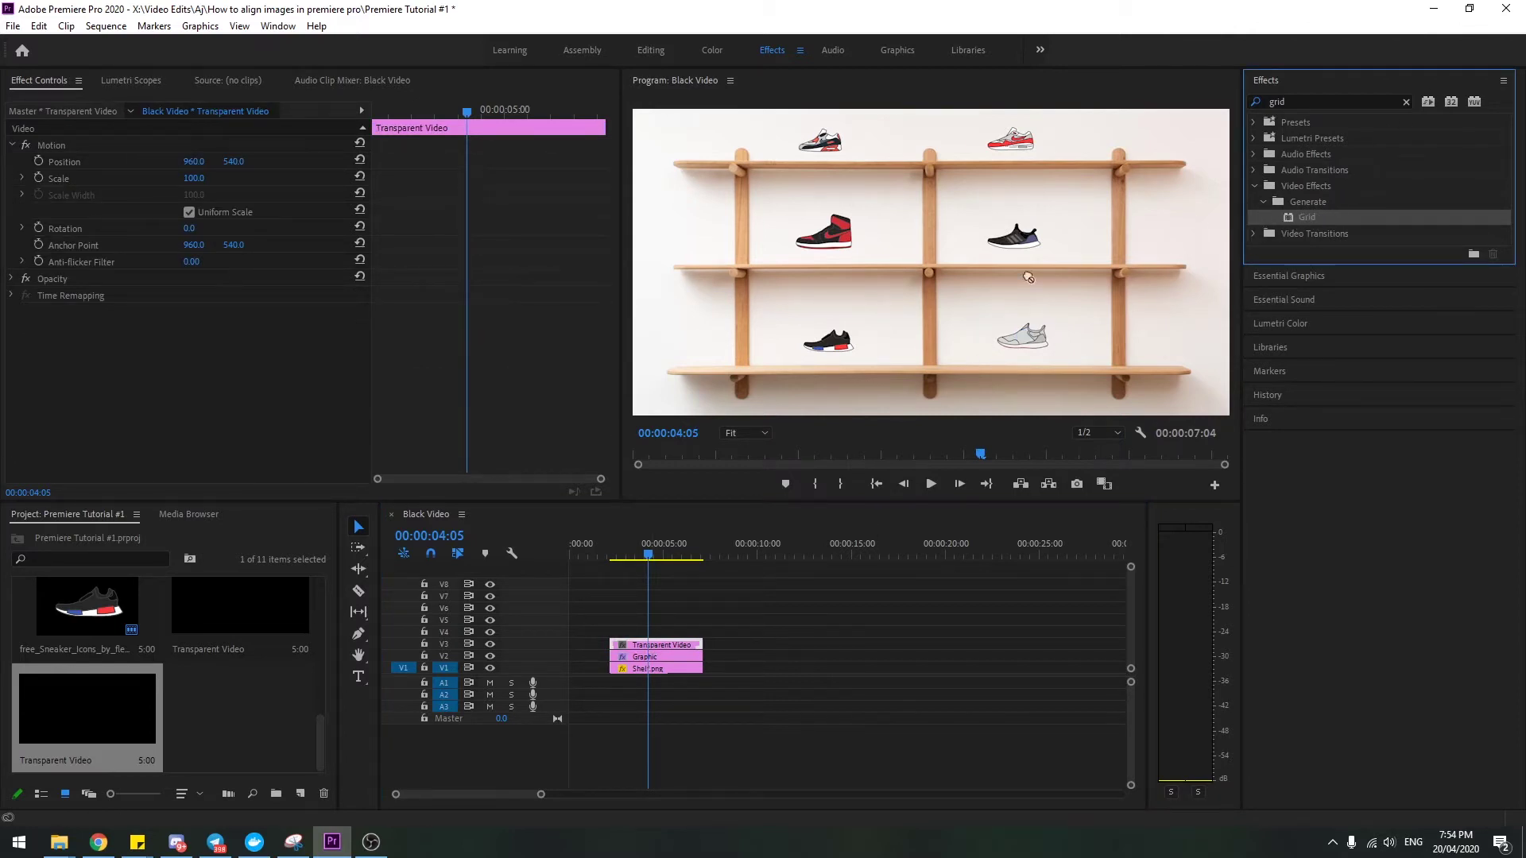
pyautogui.moveTo(812, 507); pyautogui.dragTo(686, 648)
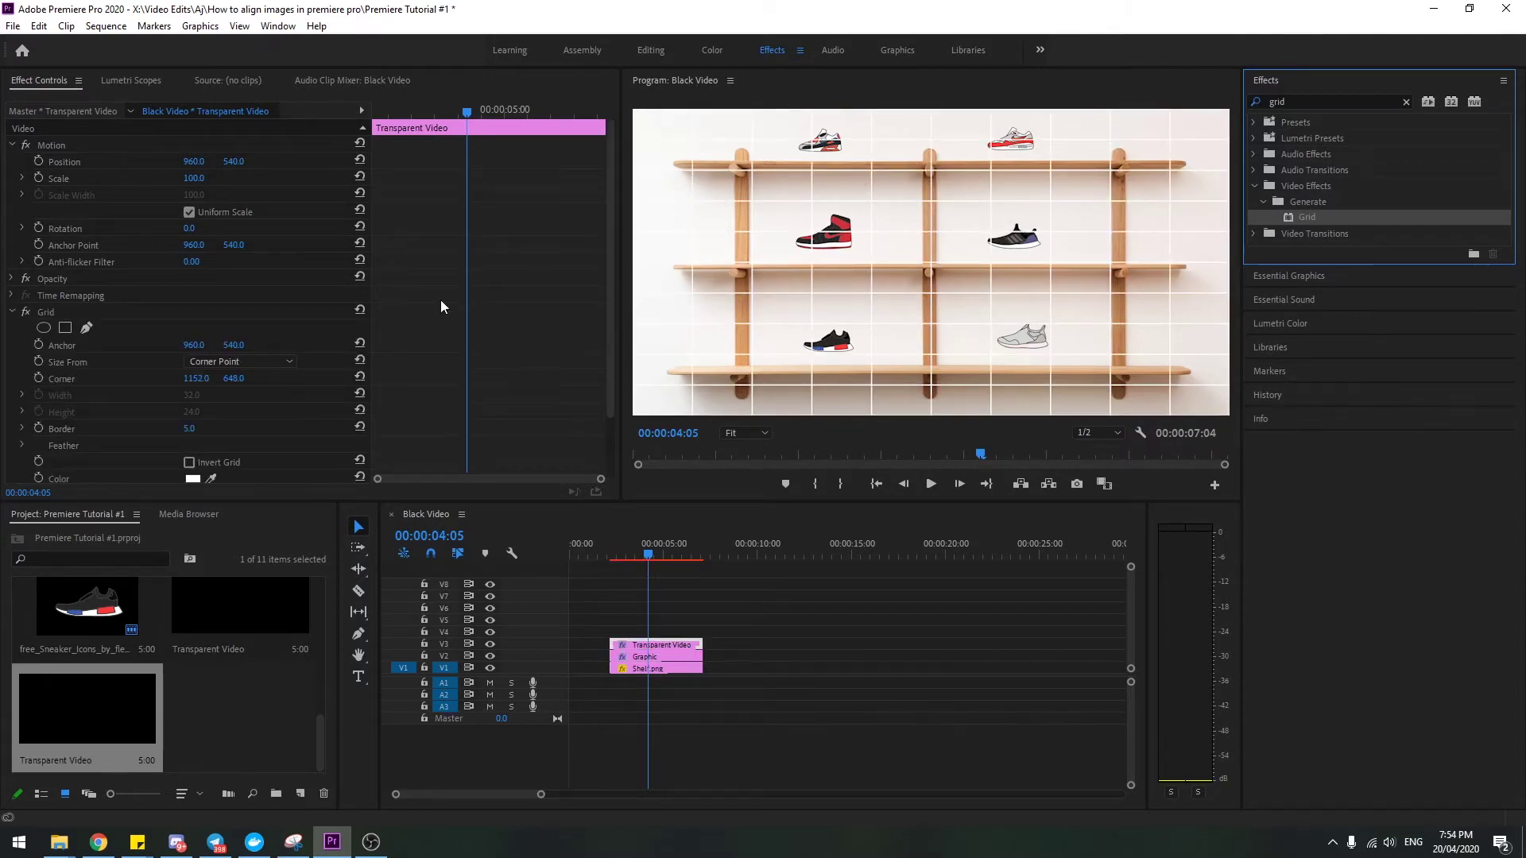
# At 00:00:04:08, scrub the Grid corner to about 1570, 896 so cells match the shelves
pyautogui.click(649, 549)
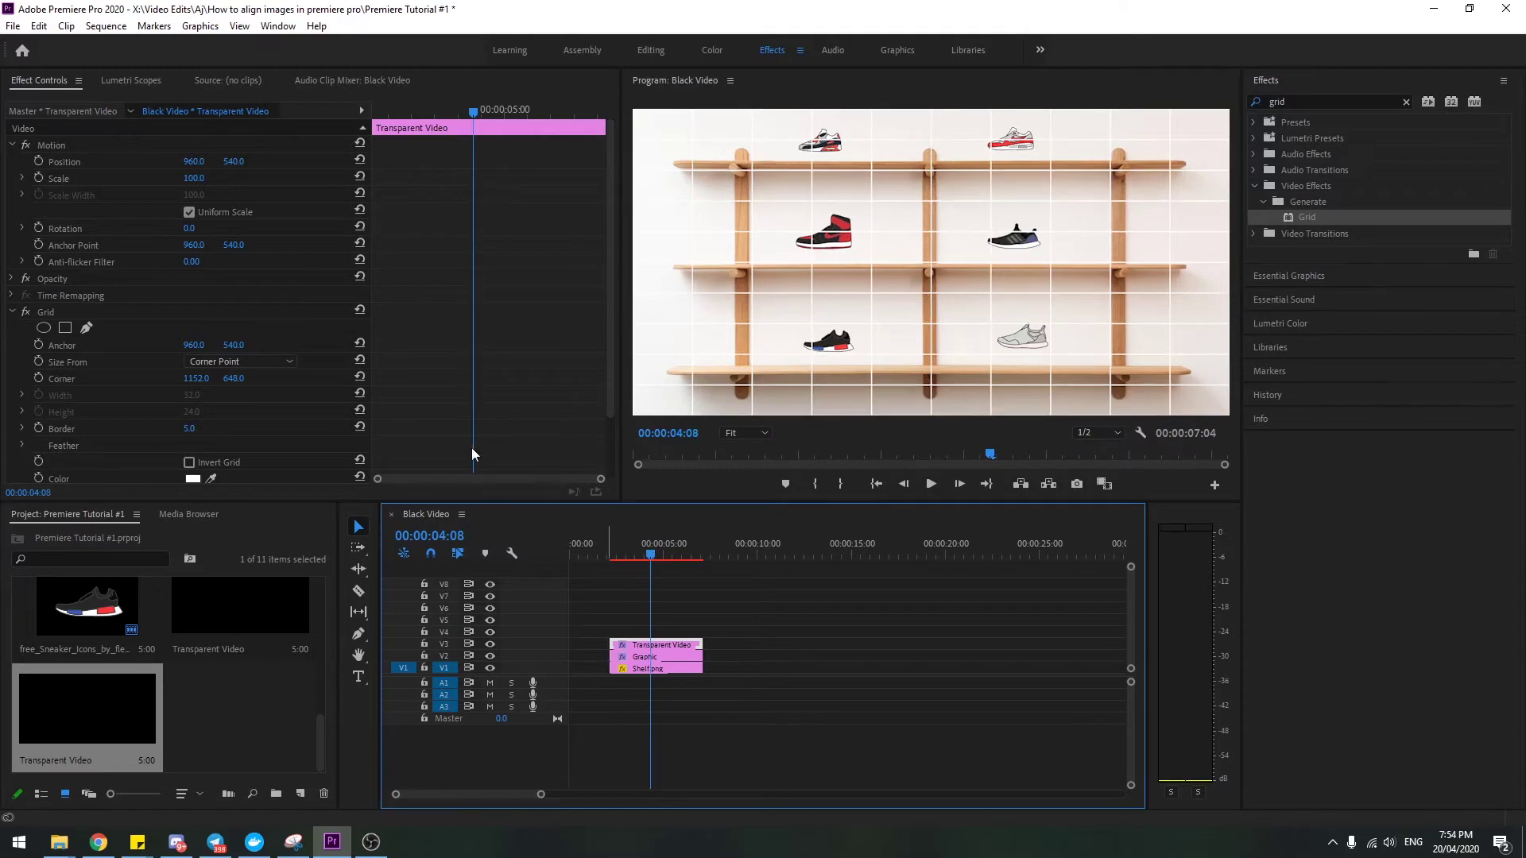
pyautogui.moveTo(205, 384); pyautogui.dragTo(286, 384)
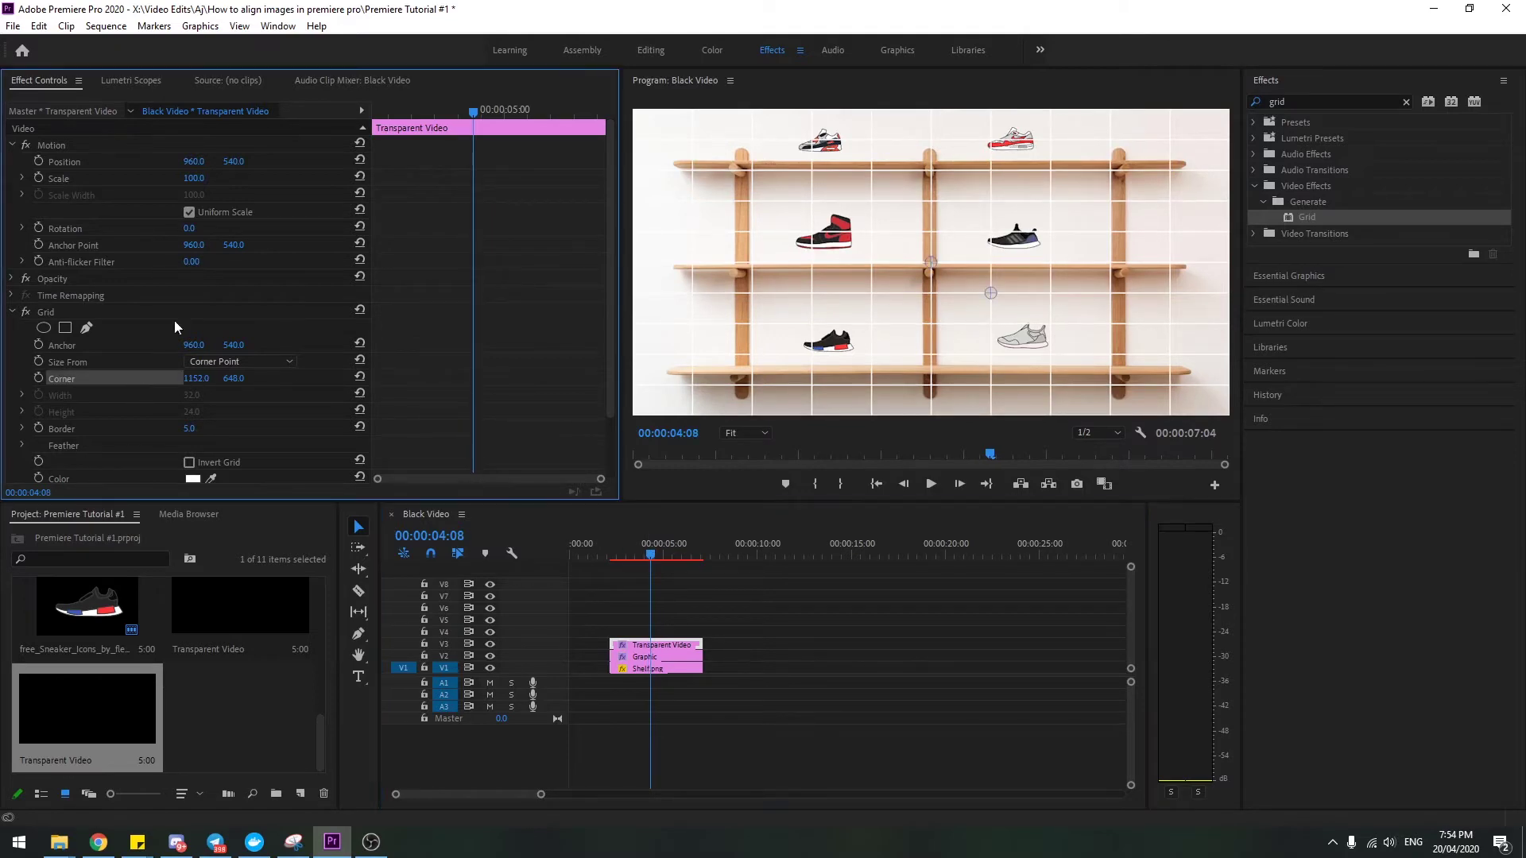
pyautogui.scroll(-2, 195, 283)
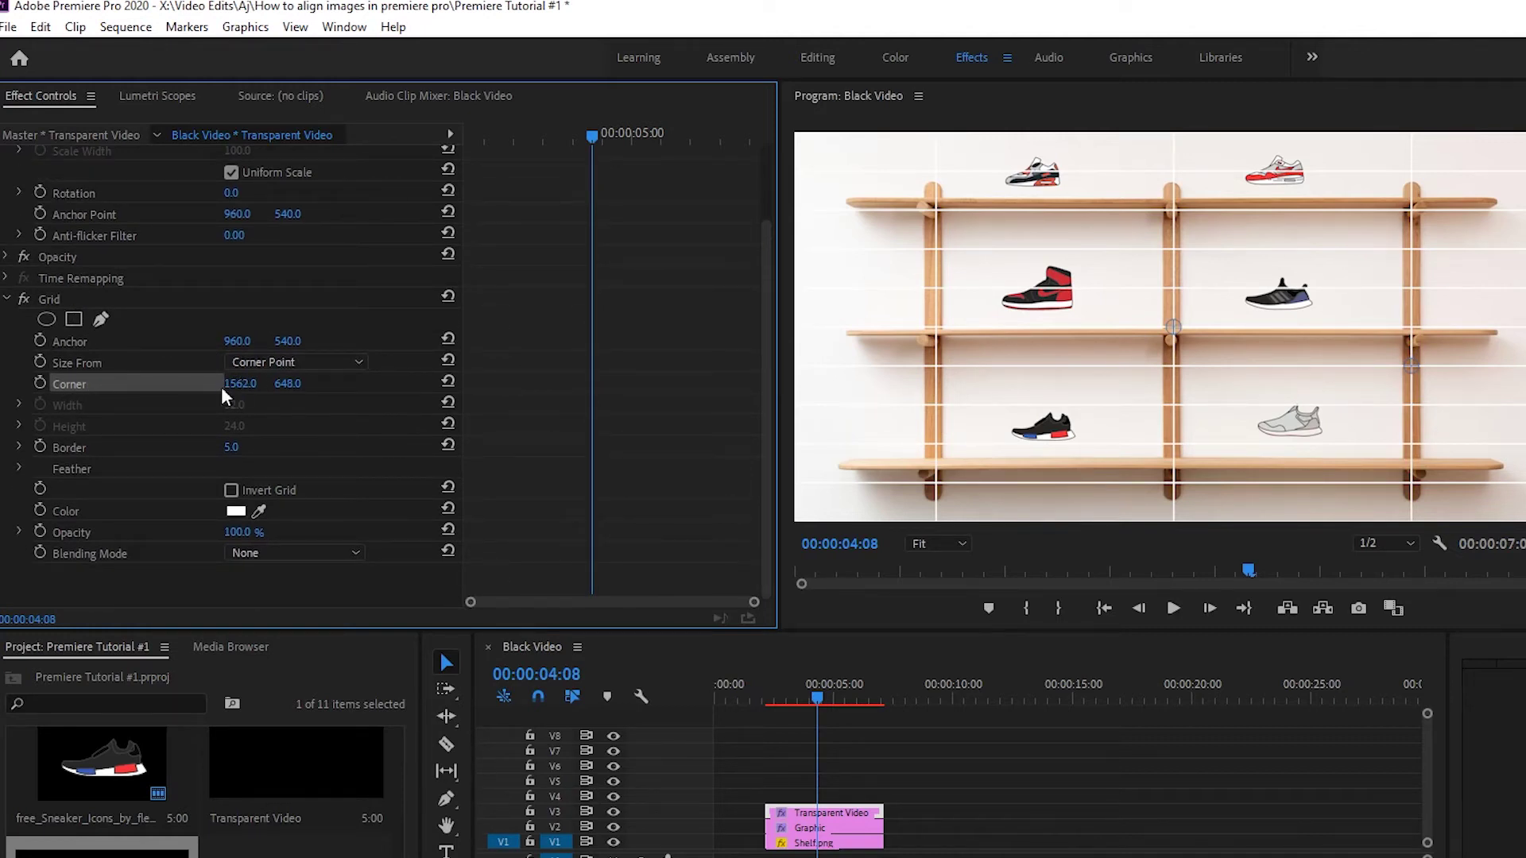
pyautogui.moveTo(238, 384)
pyautogui.mouseDown()
pyautogui.moveTo(181, 389)
pyautogui.moveTo(272, 399)
pyautogui.mouseUp()
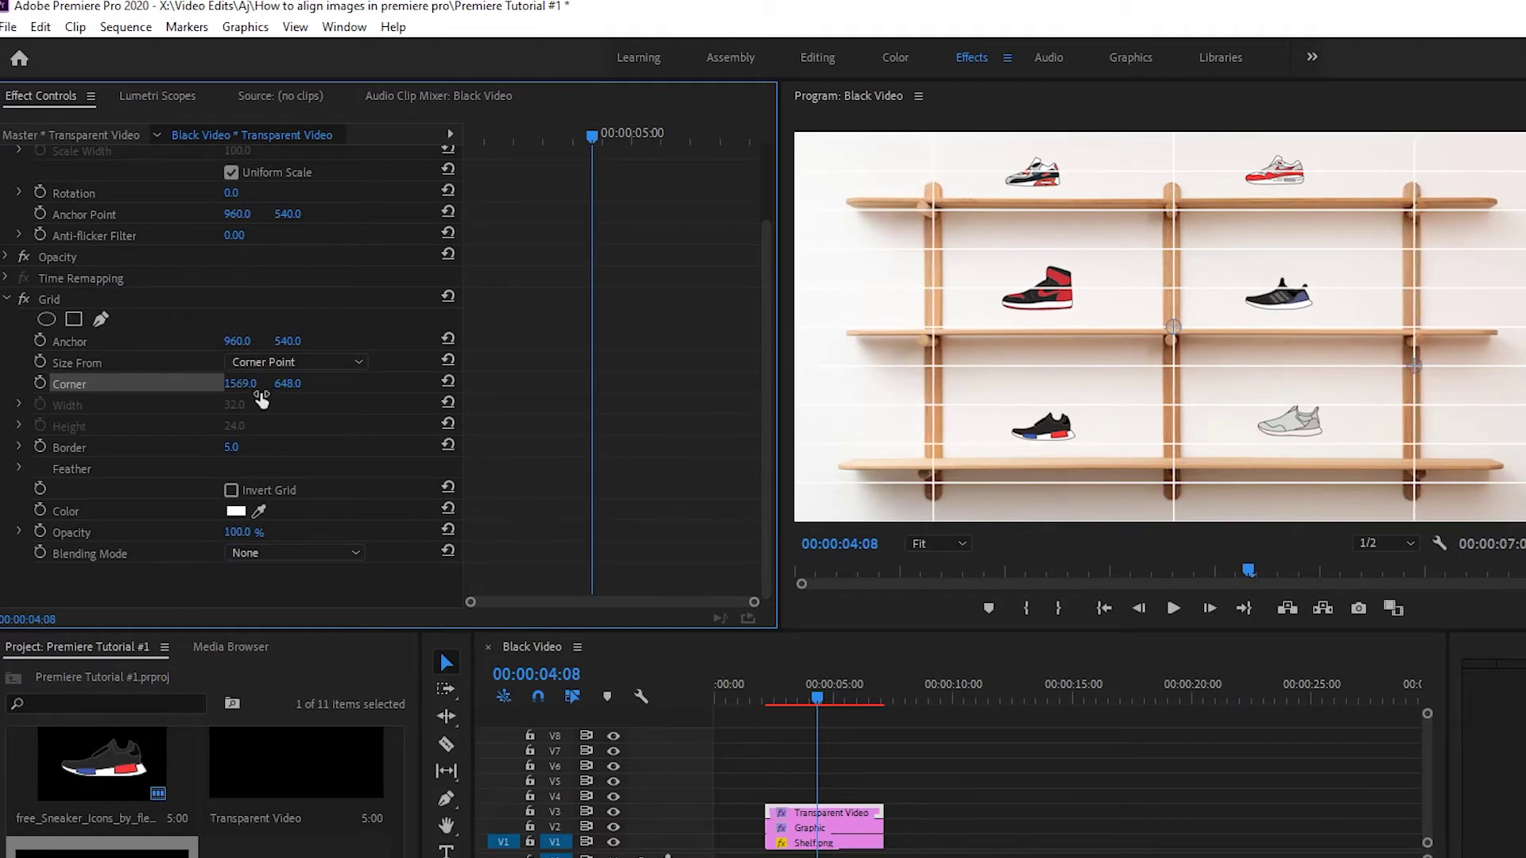
pyautogui.moveTo(272, 399); pyautogui.dragTo(552, 391)
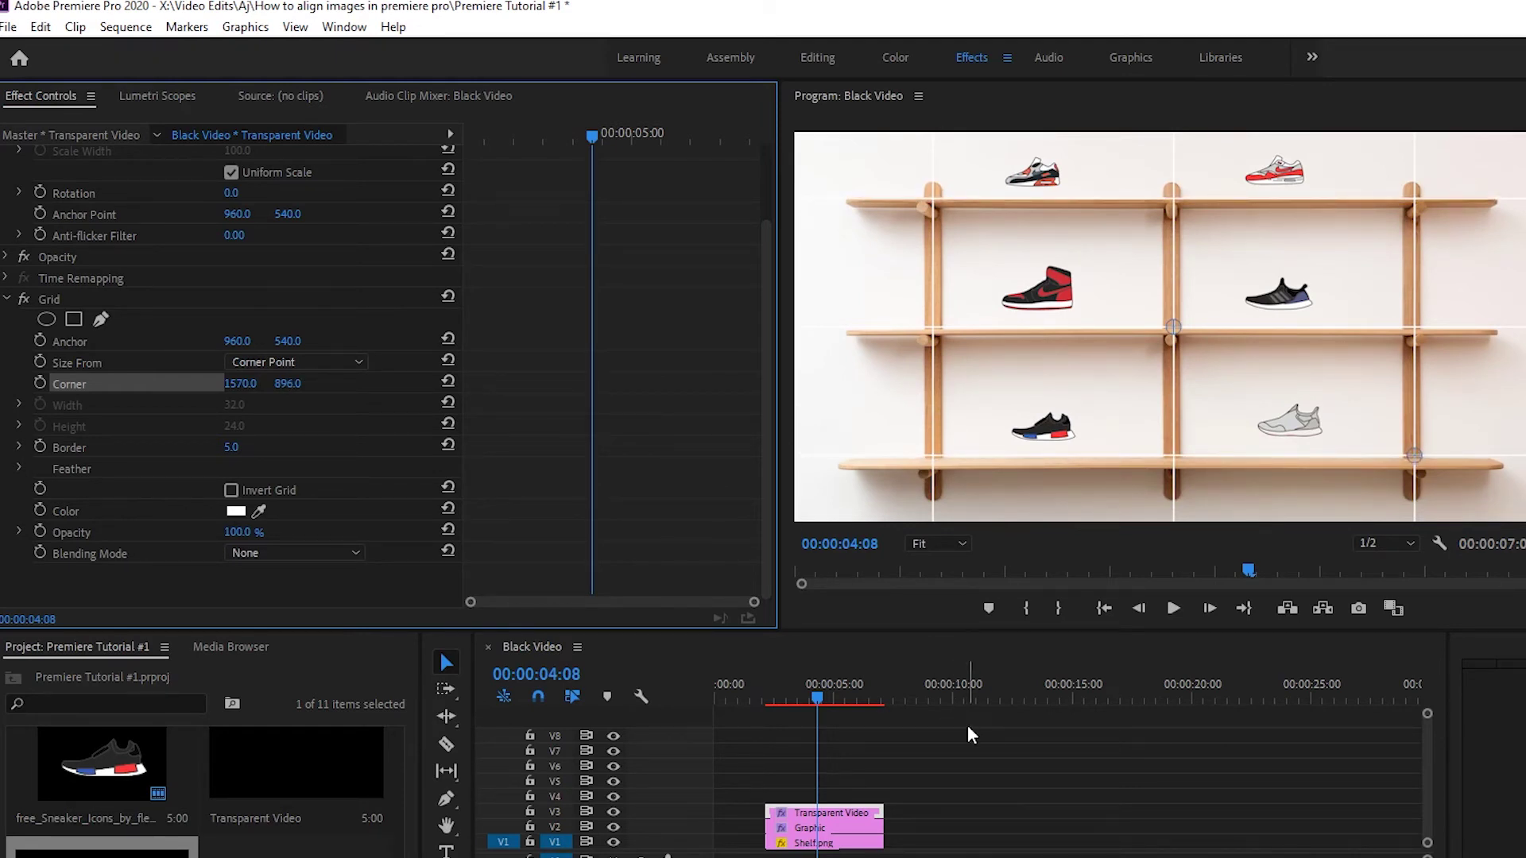
# Select the three left sneakers, align their right edges and distribute them vertically
pyautogui.click(980, 758)
pyautogui.click(1055, 185)
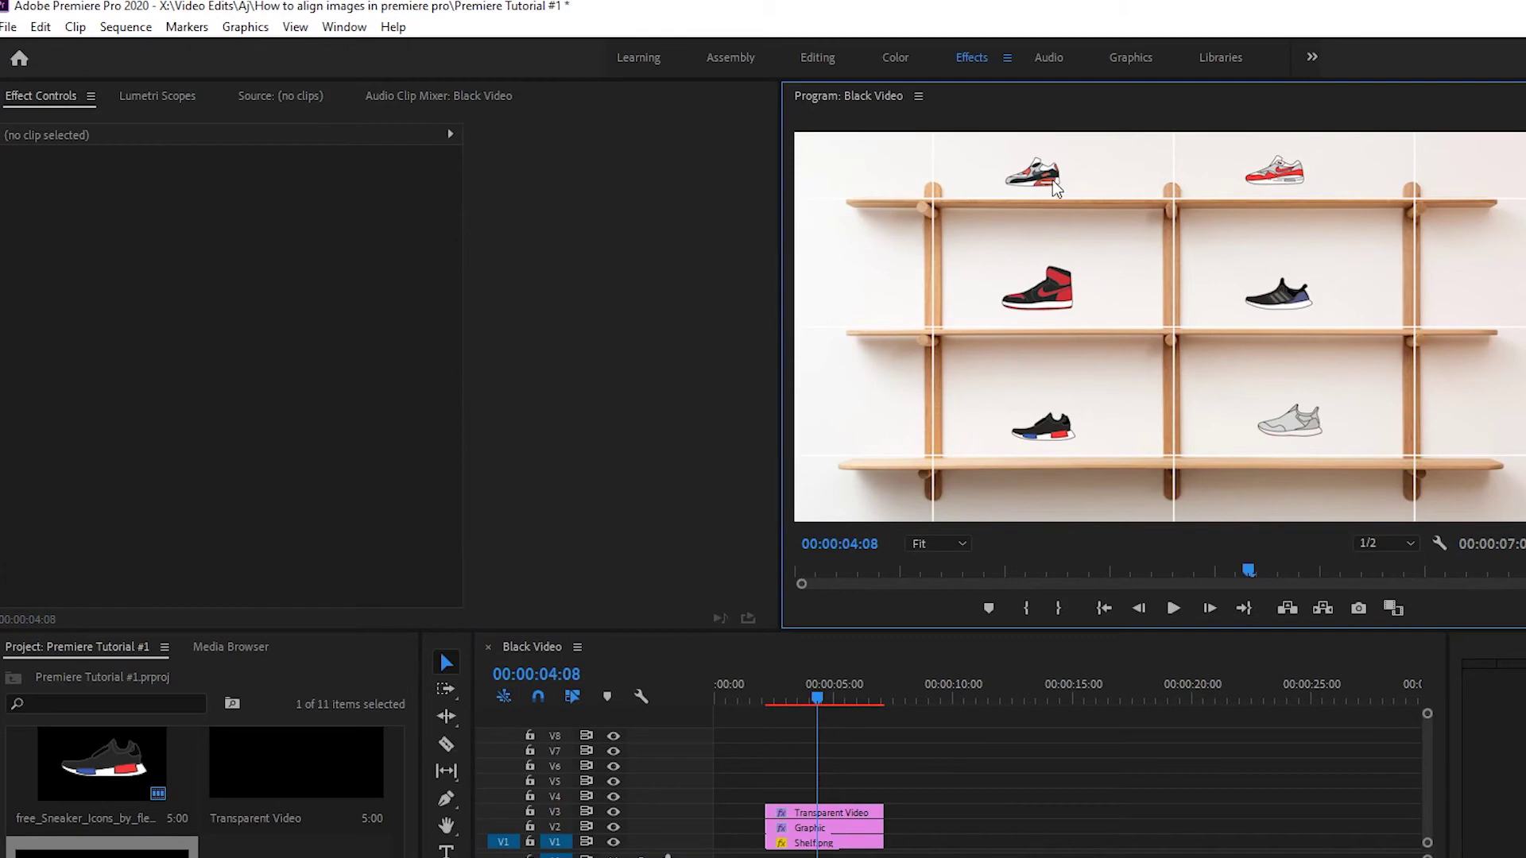
pyautogui.click(1054, 185)
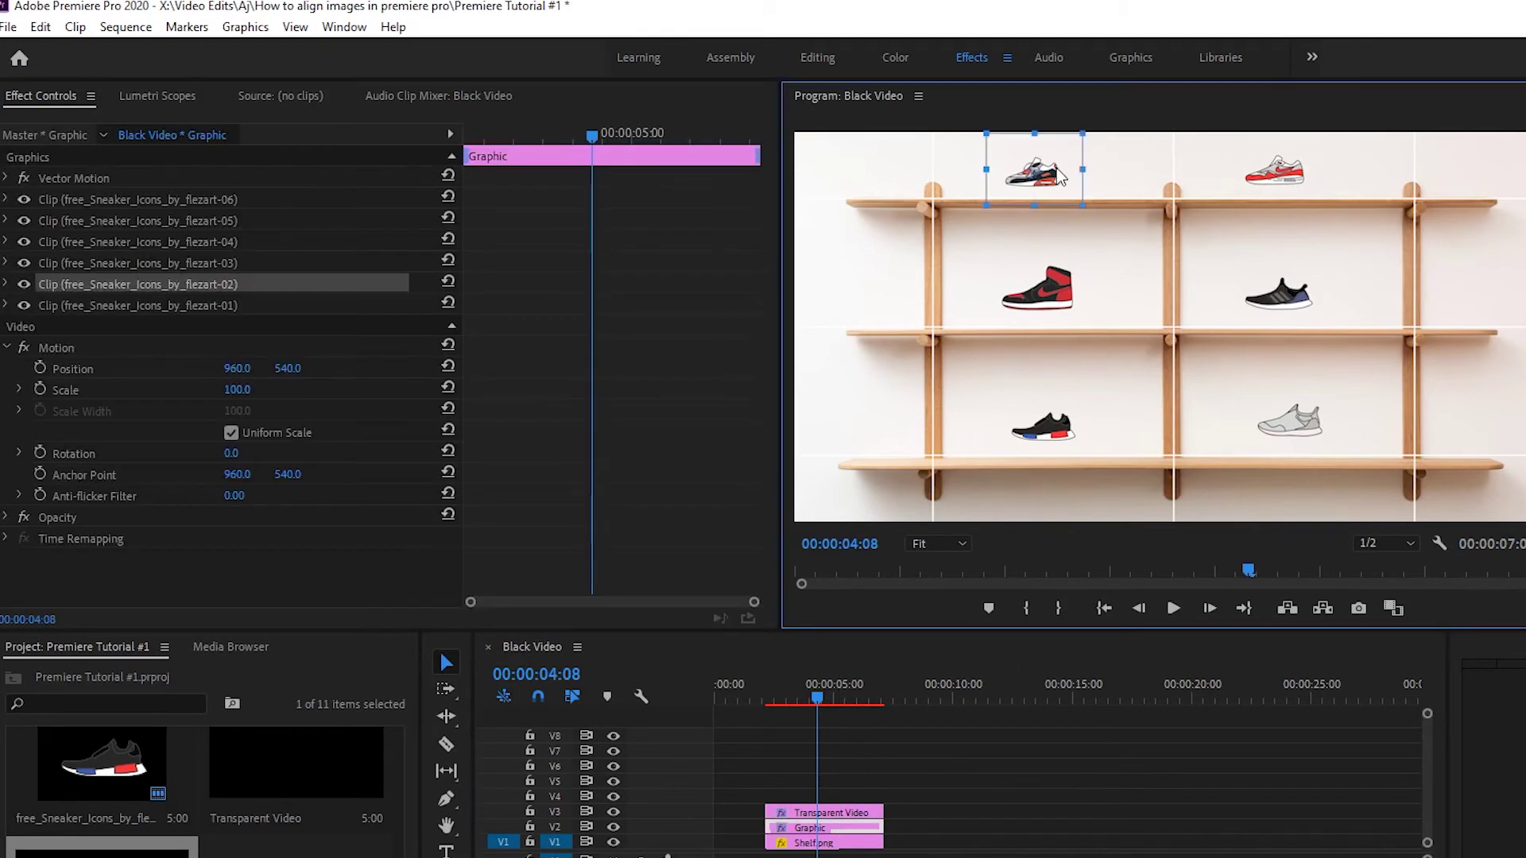
pyautogui.keyDown('shift'); pyautogui.click(1069, 307); pyautogui.keyUp('shift')
pyautogui.keyDown('shift'); pyautogui.click(1079, 442); pyautogui.keyUp('shift')
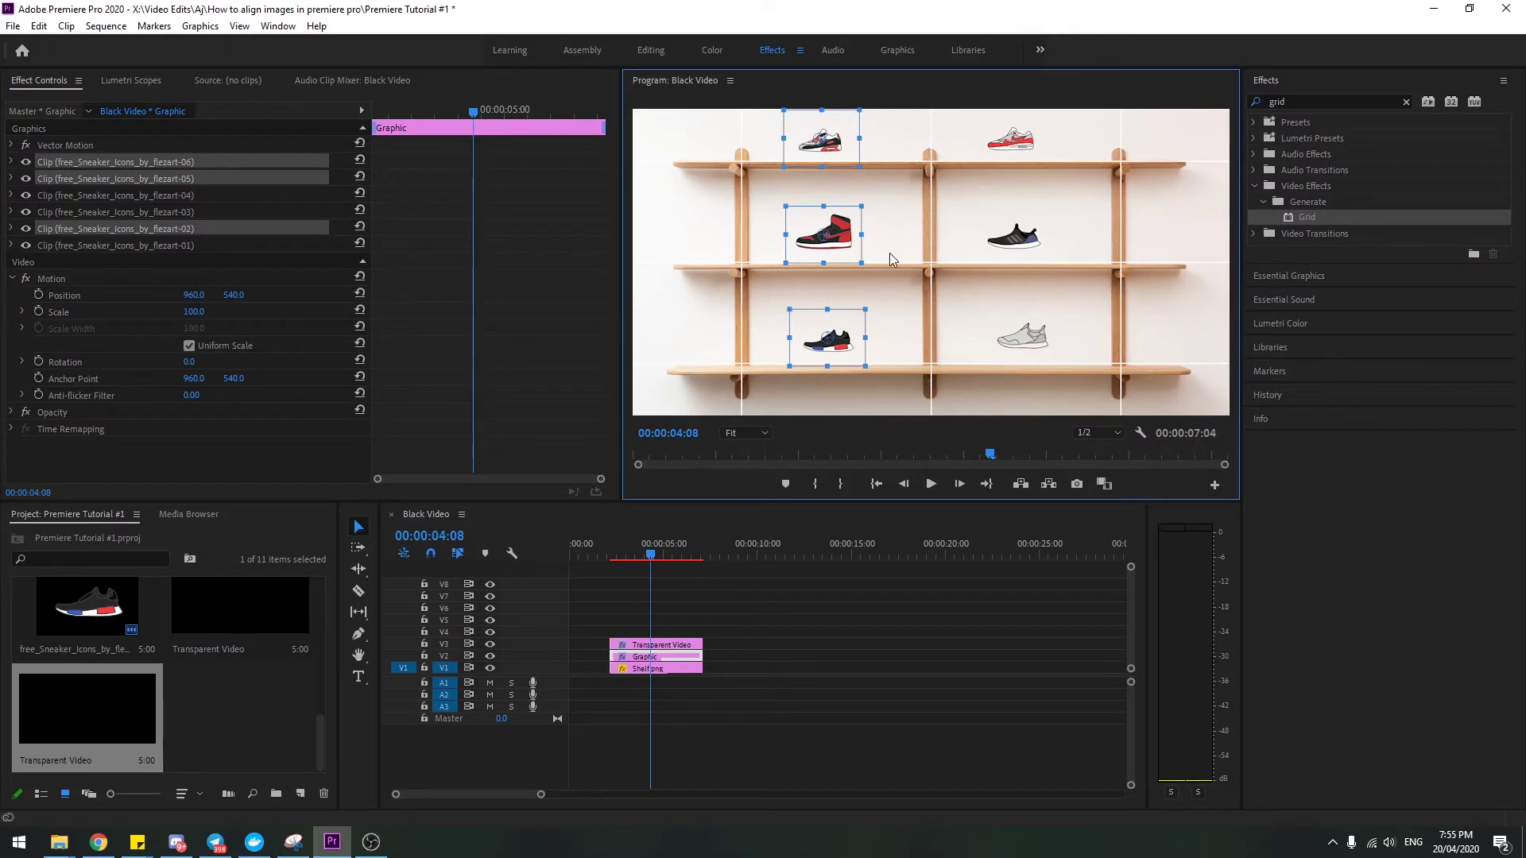
pyautogui.click(1324, 276)
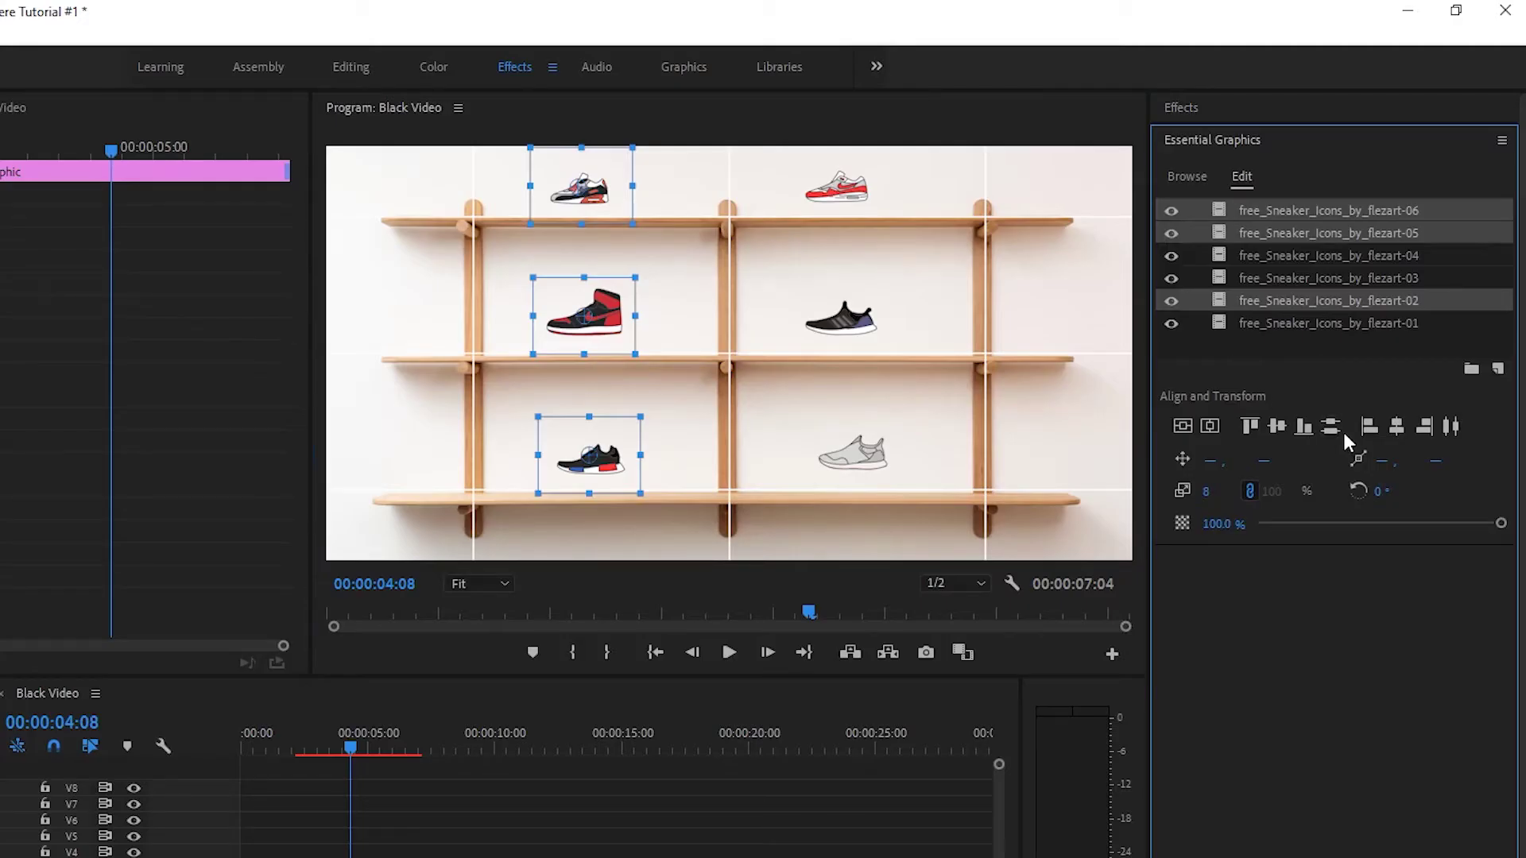
pyautogui.click(1429, 423)
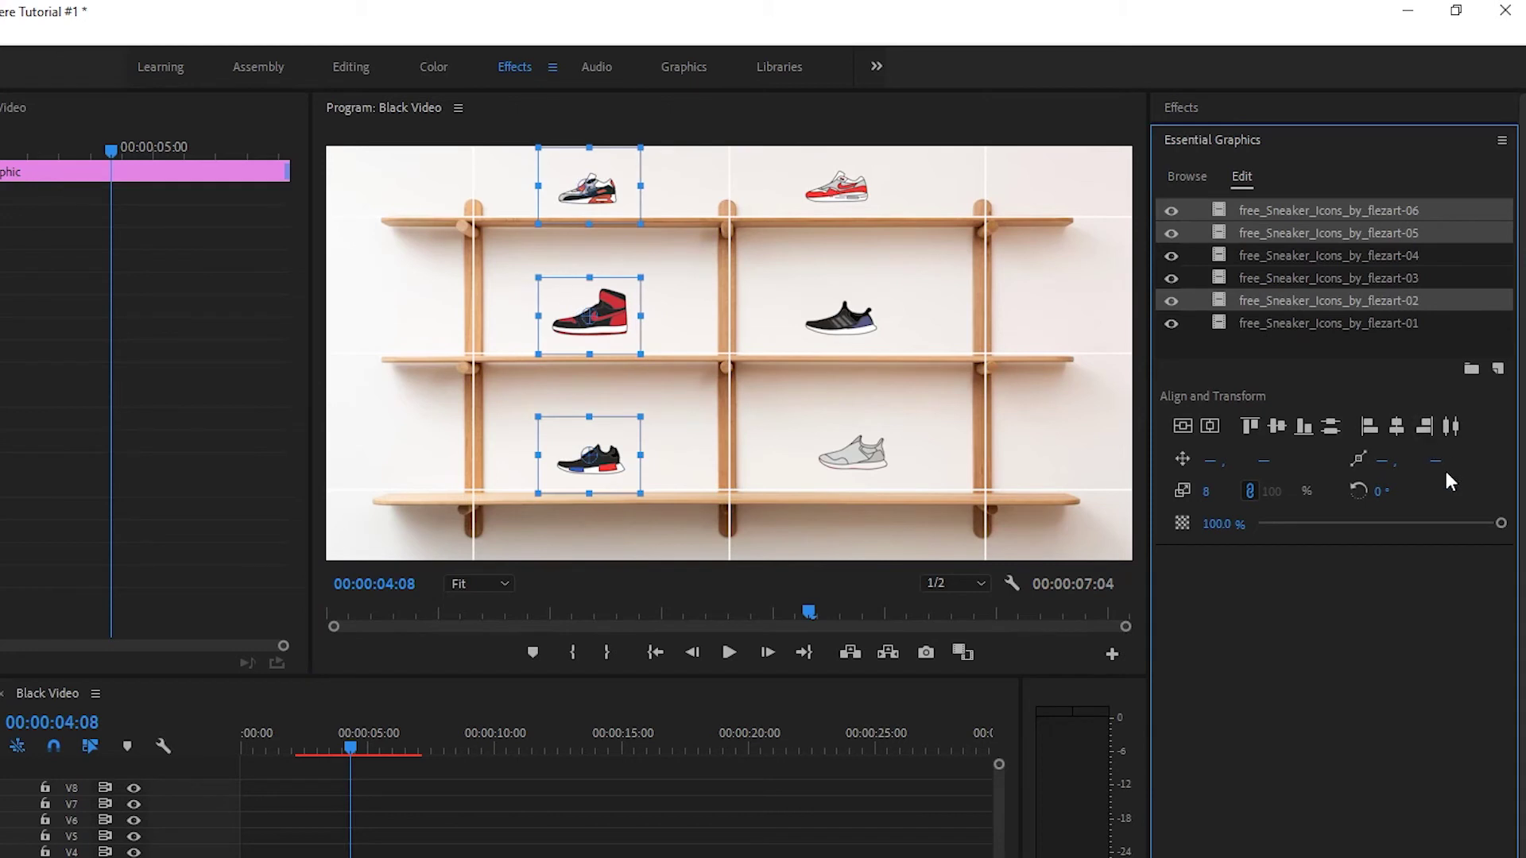
pyautogui.click(1332, 426)
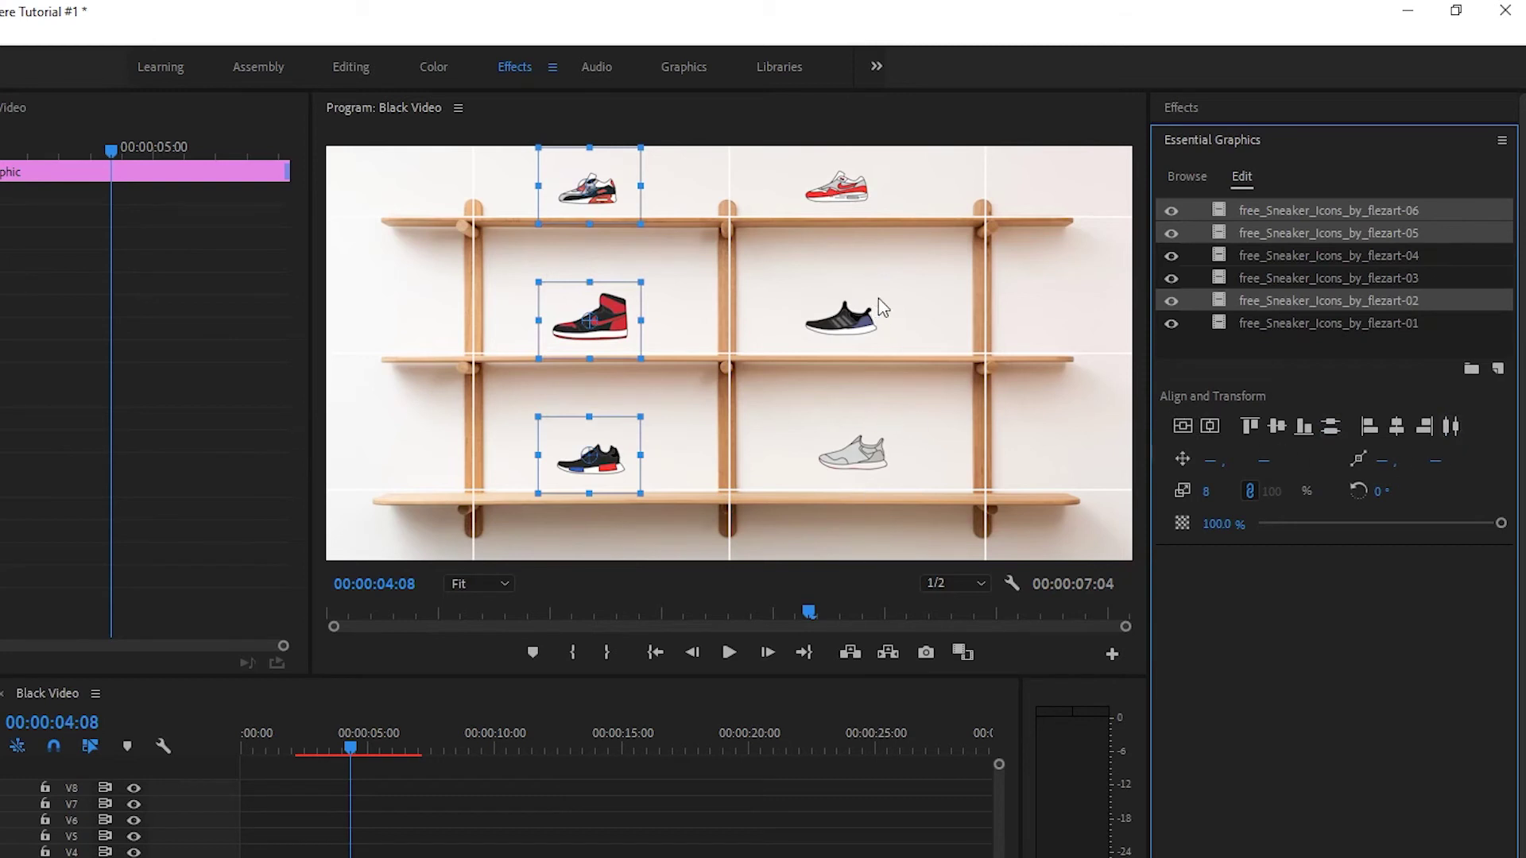
# Right-align and vertically distribute the three right sneakers, then deselect them
pyautogui.click(913, 300)
pyautogui.click(850, 191)
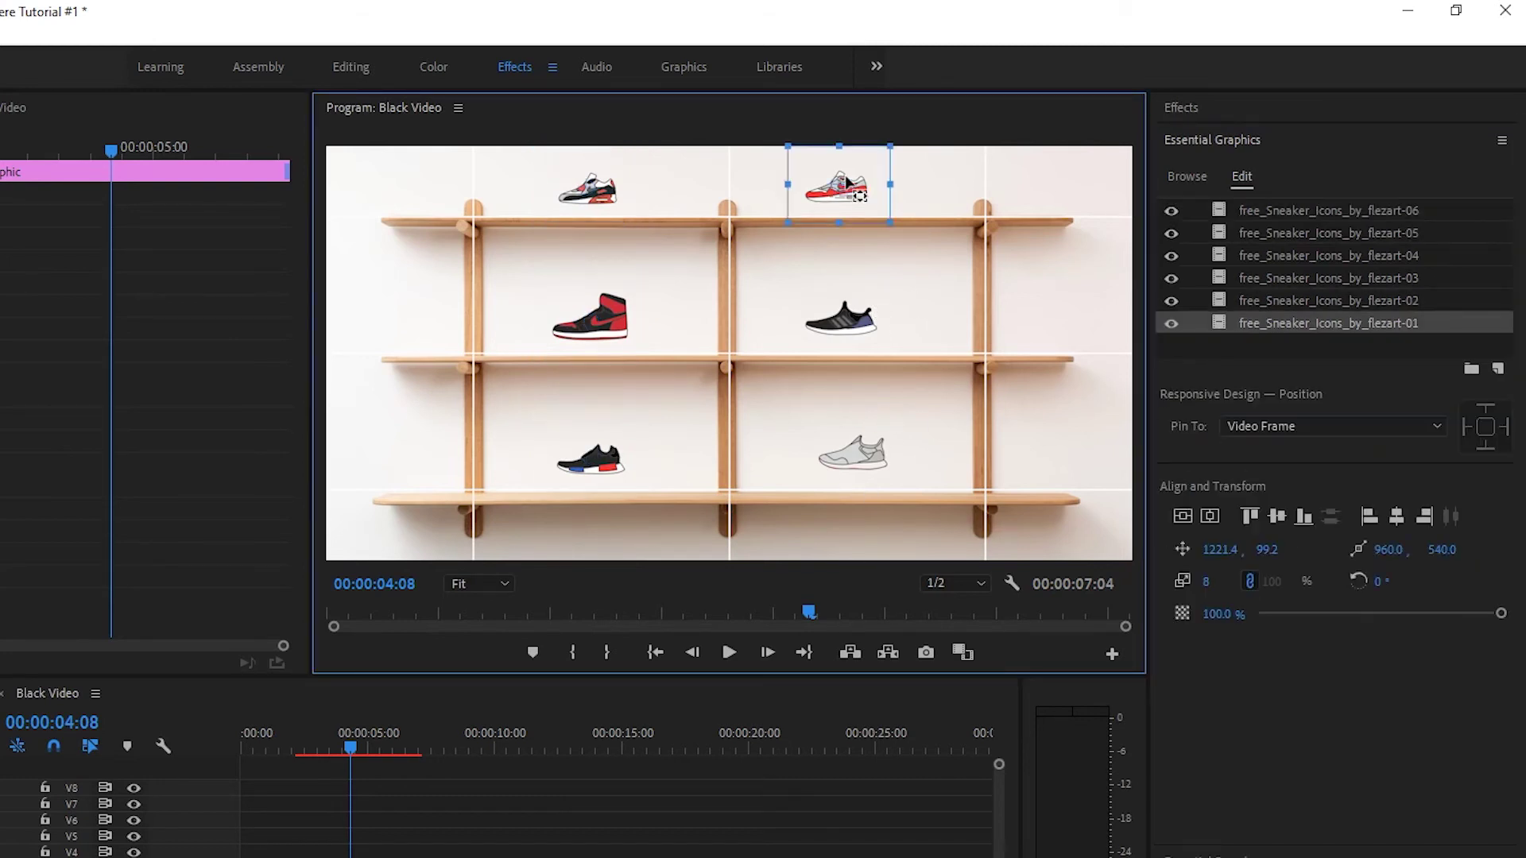
pyautogui.keyDown('shift'); pyautogui.click(869, 323); pyautogui.keyUp('shift')
pyautogui.keyDown('shift'); pyautogui.click(858, 458); pyautogui.keyUp('shift')
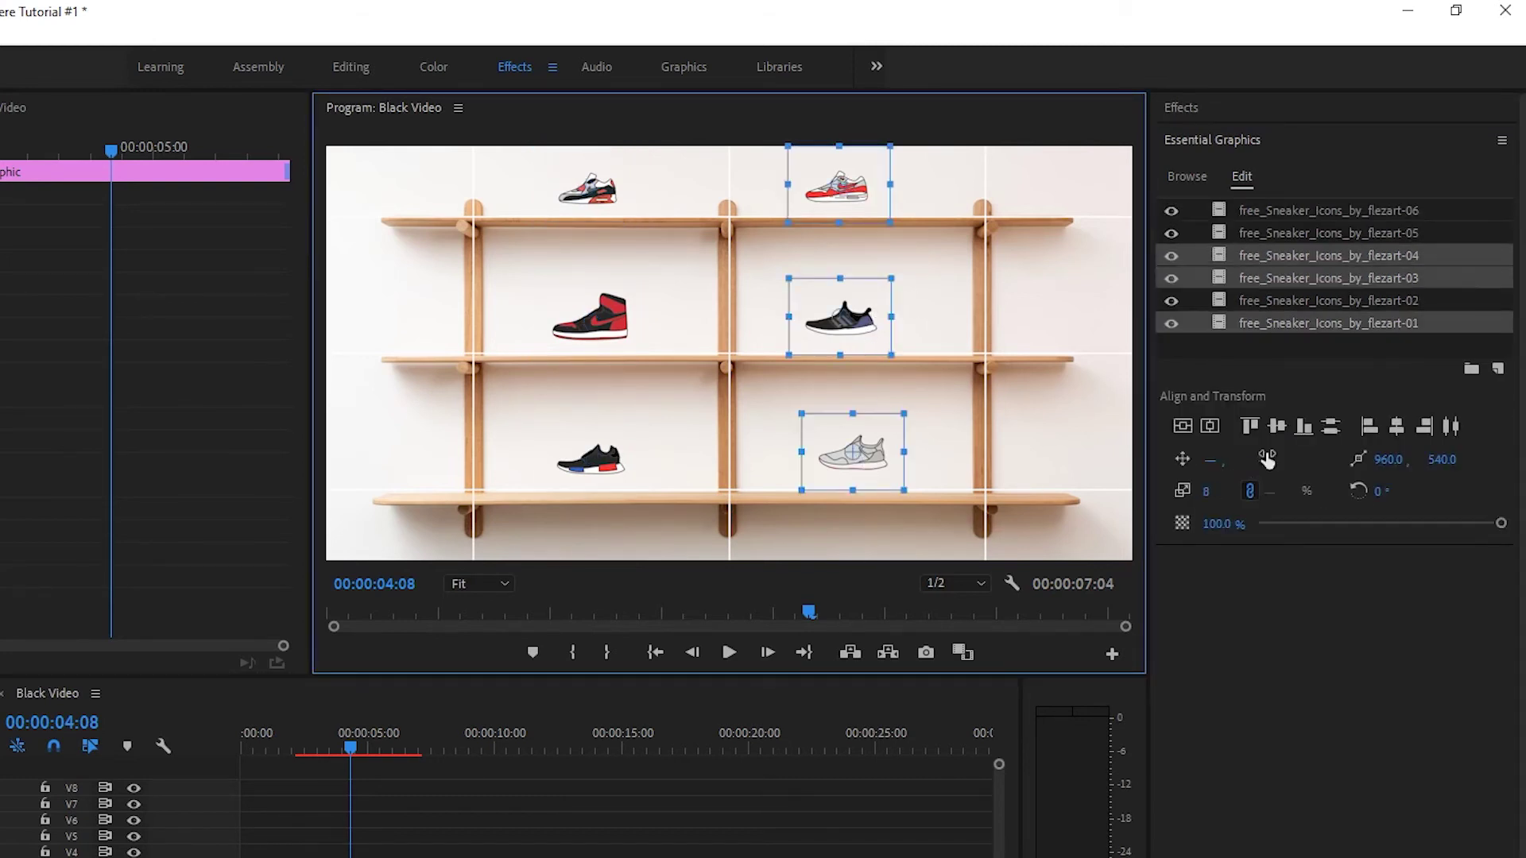
pyautogui.click(1425, 427)
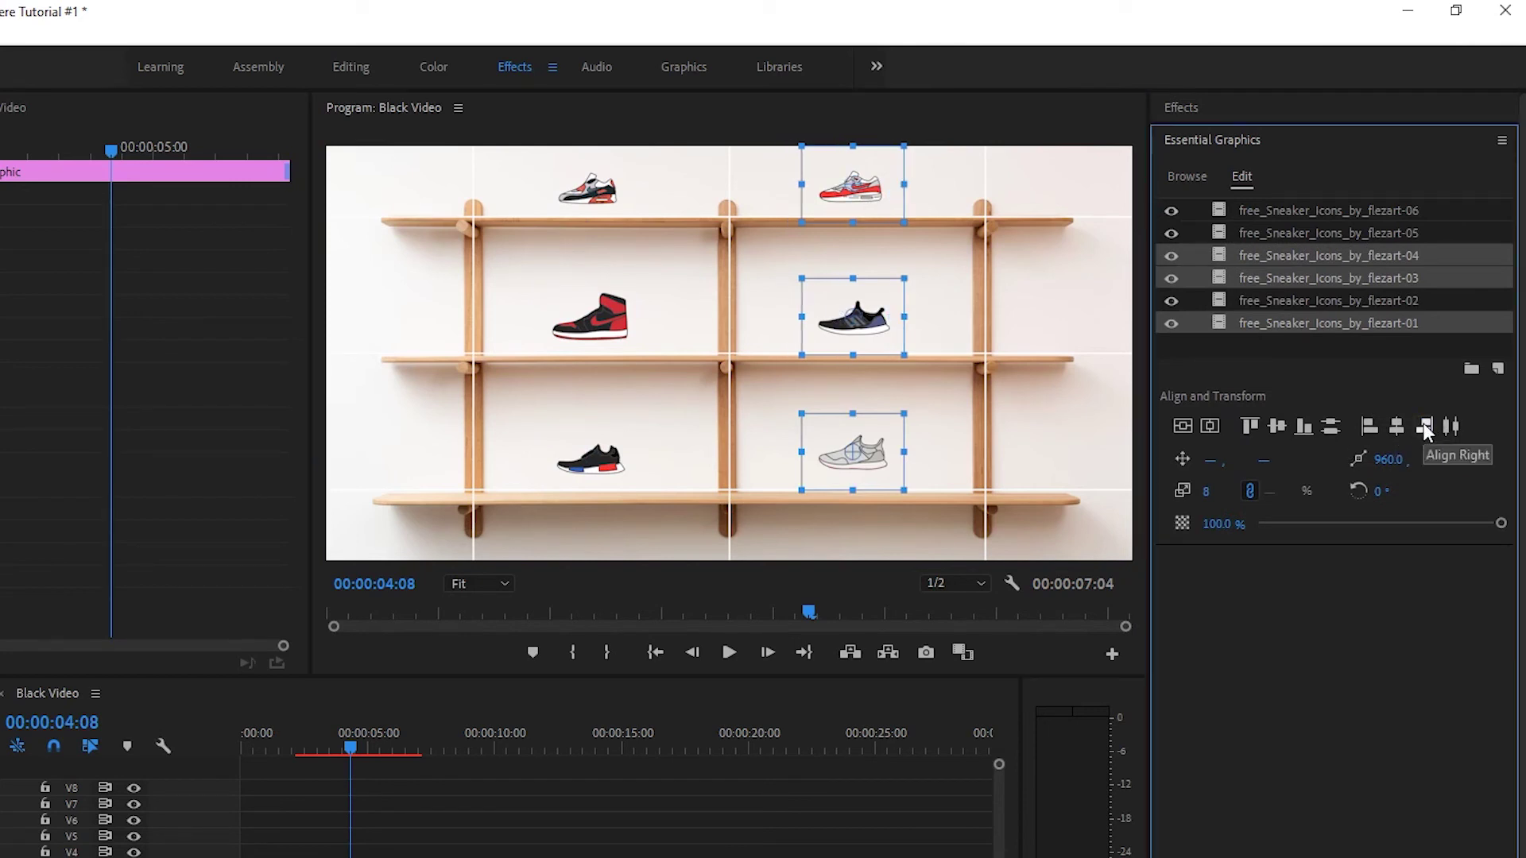
pyautogui.click(1331, 426)
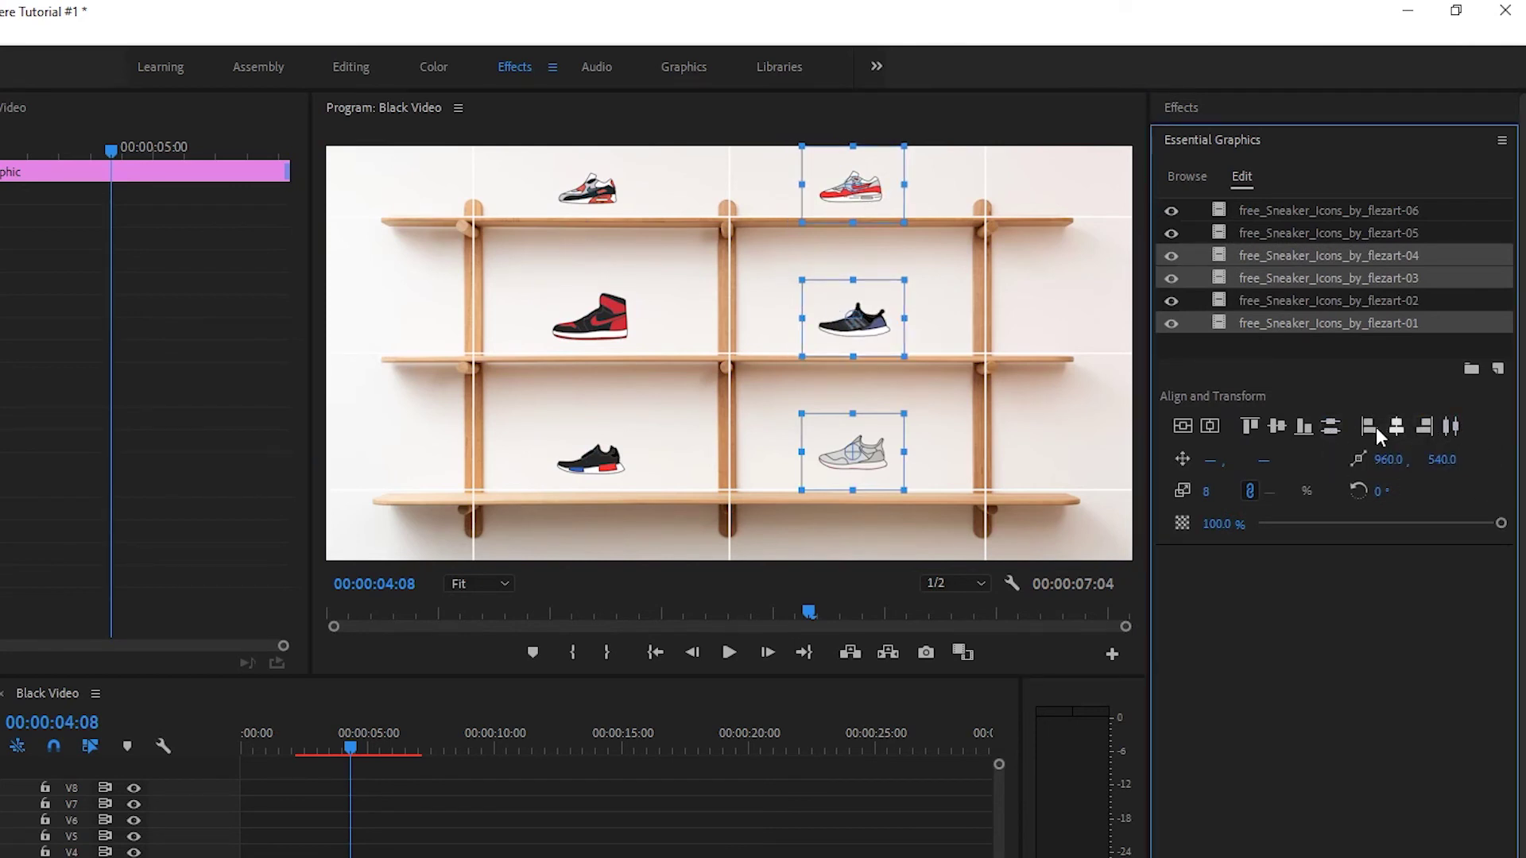
pyautogui.click(716, 799)
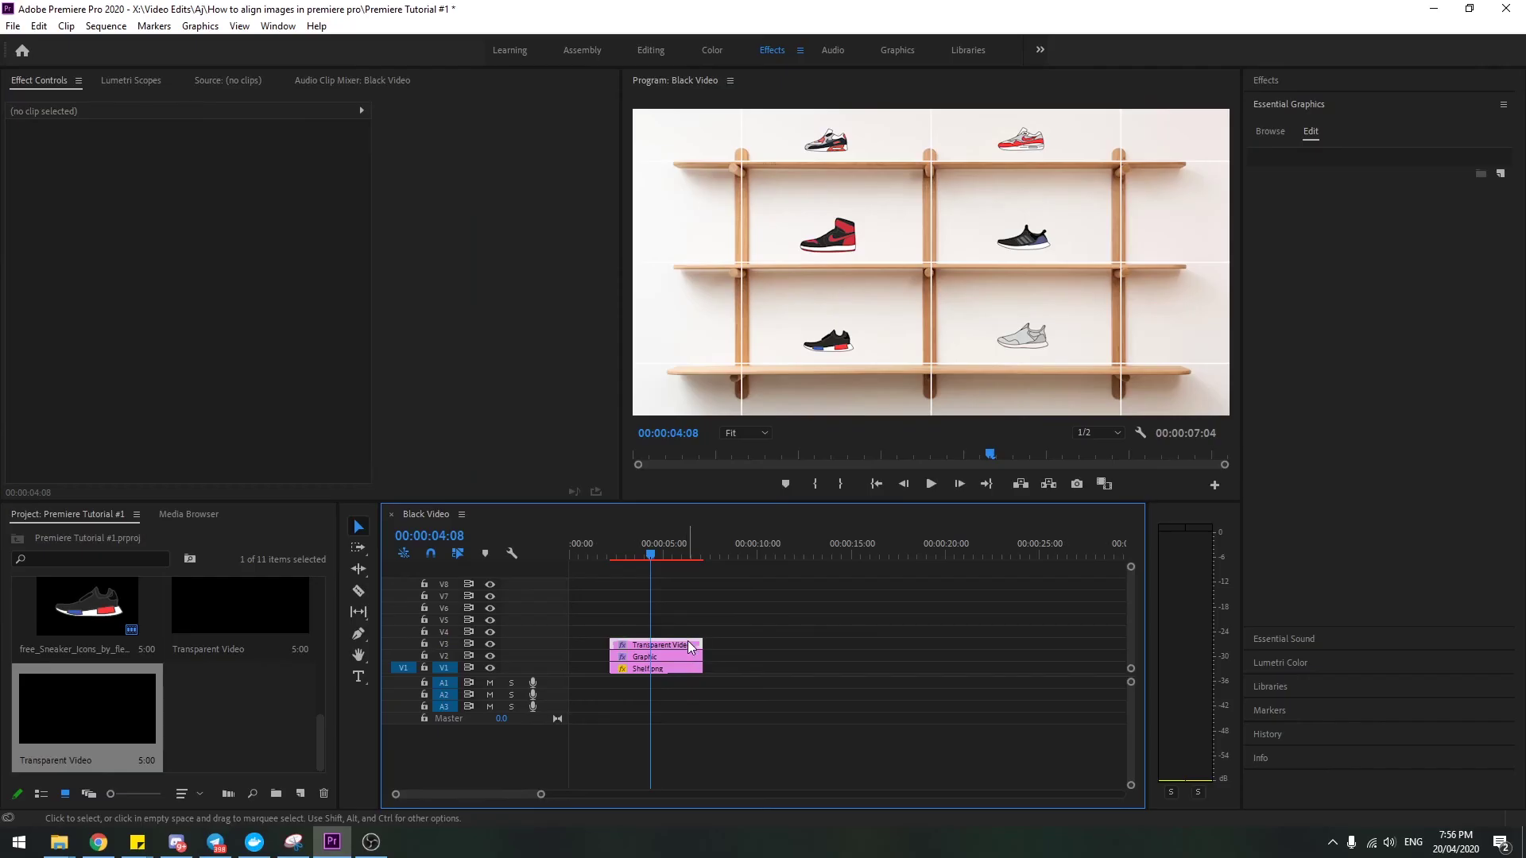
# Delete the Transparent Video grid clip from track V3
pyautogui.click(688, 643)
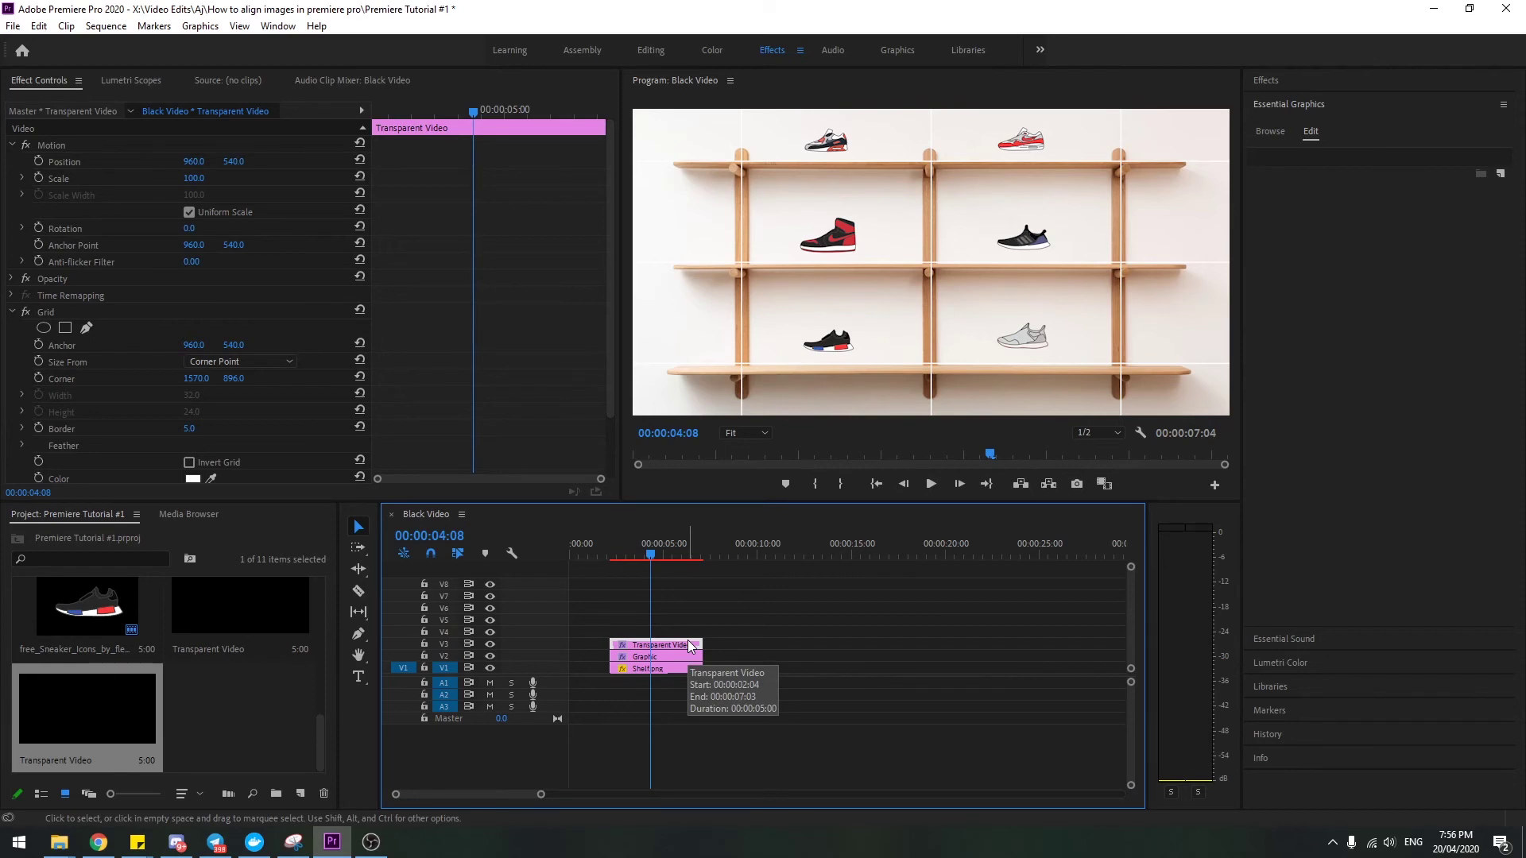
pyautogui.press('Delete')
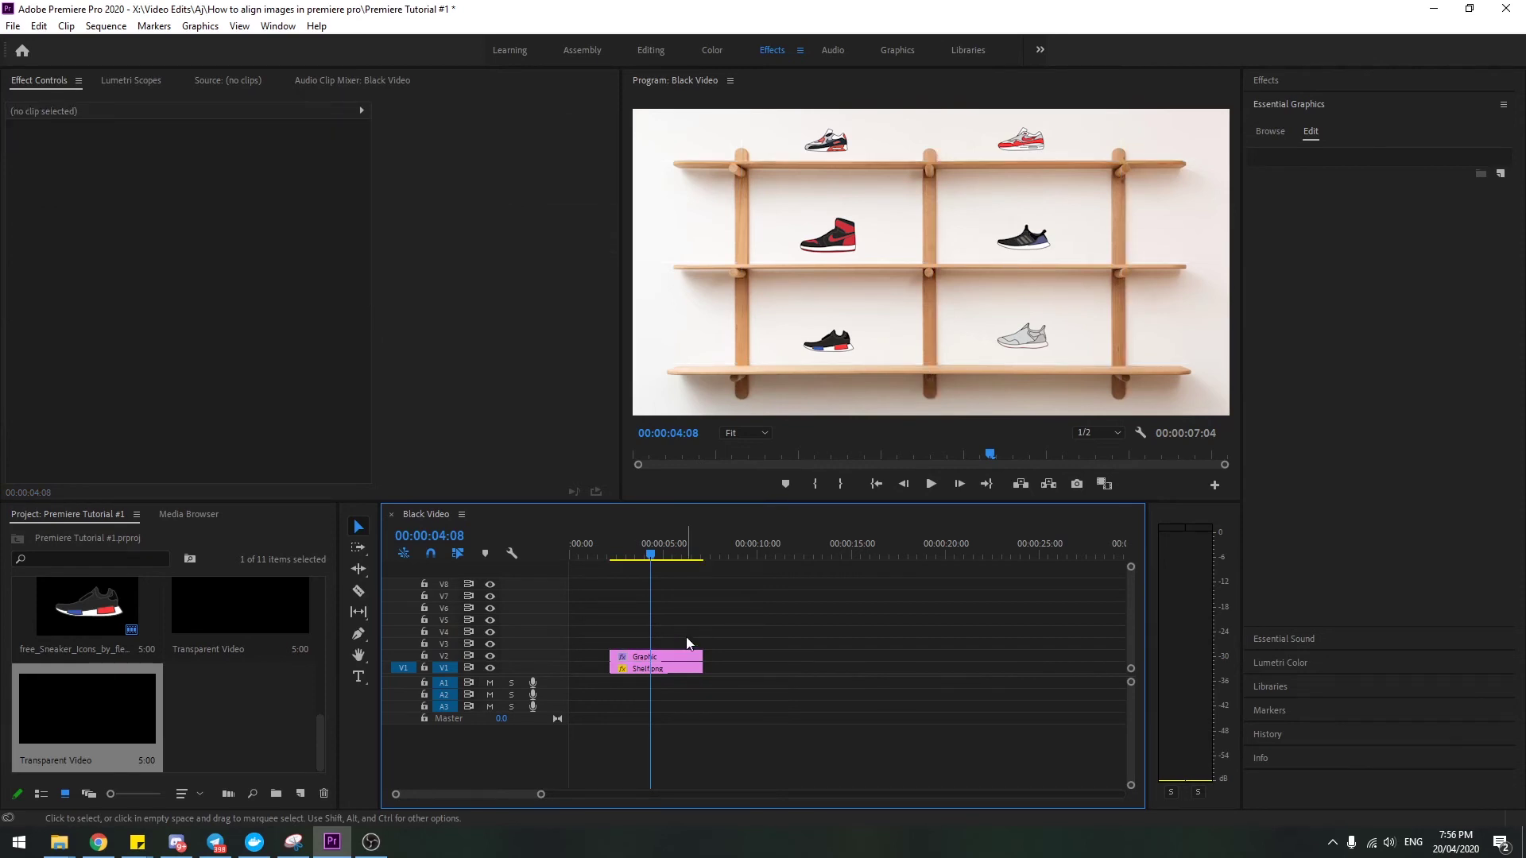